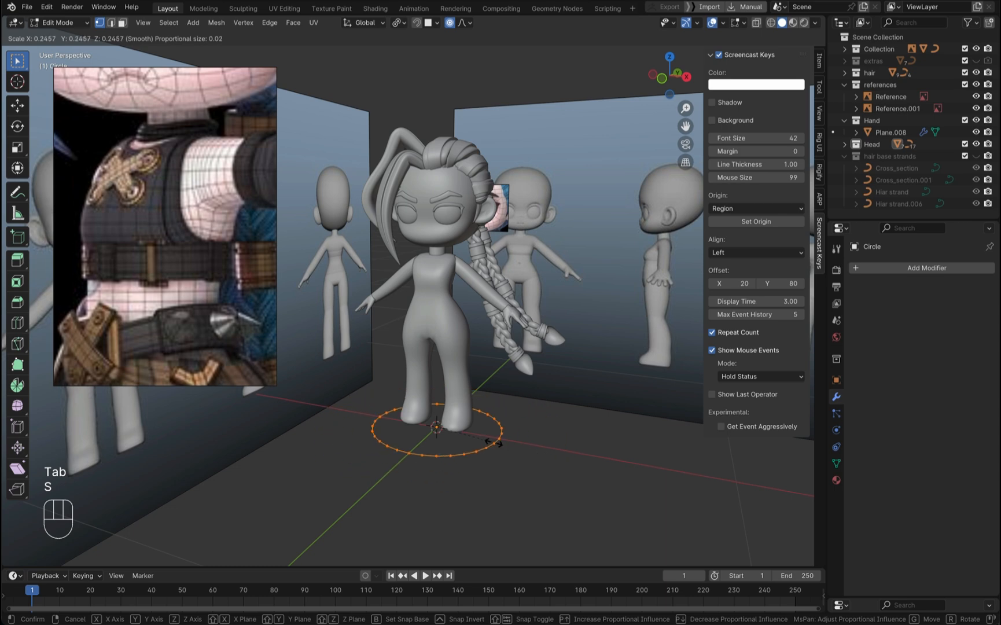
# Step: Shrink the circle around the character's feet and raise the object about 0.67 m along Z to chin level
pyautogui.click(481, 438)
pyautogui.hotkey('ctrl', 'Tab')
pyautogui.click(423, 438)
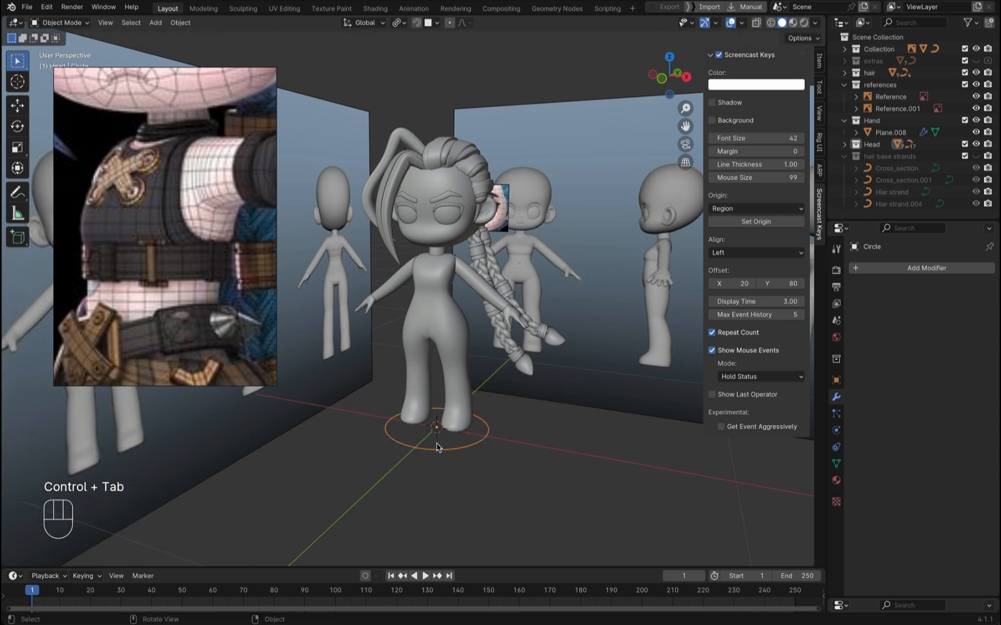
pyautogui.press('g')
pyautogui.press('z')
pyautogui.click(448, 270)
pyautogui.scroll(3, 448, 268)
pyautogui.scroll(5, 448, 269)
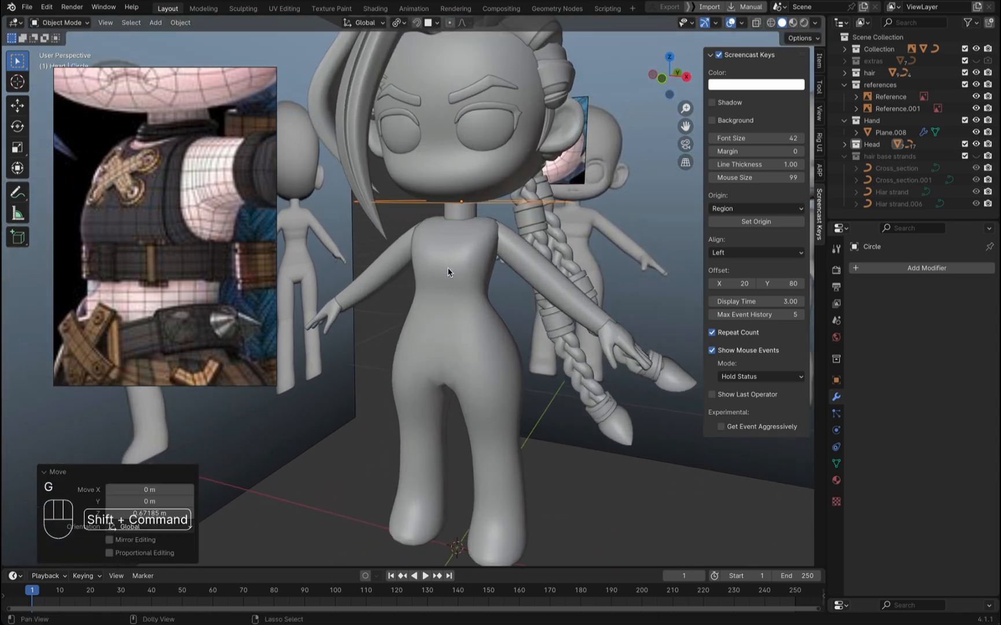
# Step: Scale all of the circle's vertices uniformly by about 0.66 and enlarge the collar area of the reference image
pyautogui.press('Tab')
pyautogui.press('s')
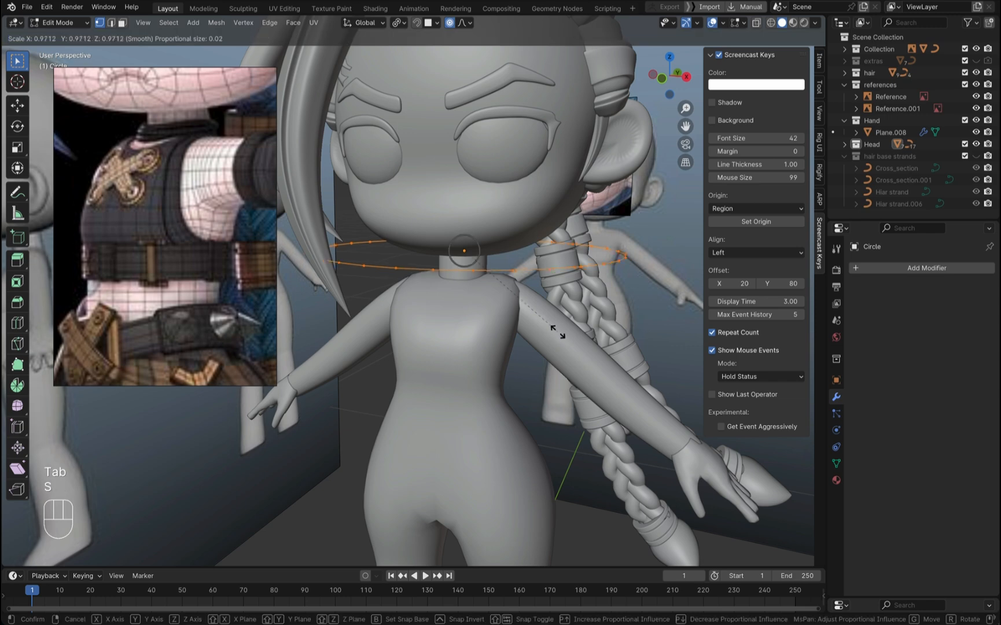
pyautogui.click(522, 312)
pyautogui.moveTo(519, 314); pyautogui.dragTo(522, 313, button='middle')
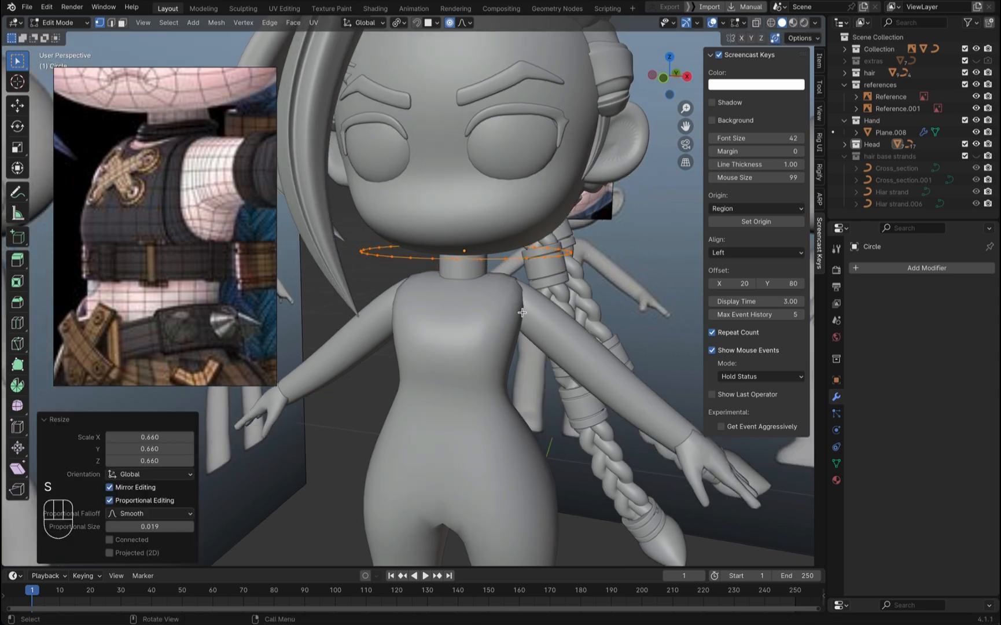
pyautogui.scroll(1, 521, 312)
pyautogui.scroll(3, 182, 167)
pyautogui.moveTo(182, 168); pyautogui.dragTo(189, 200, button='middle')
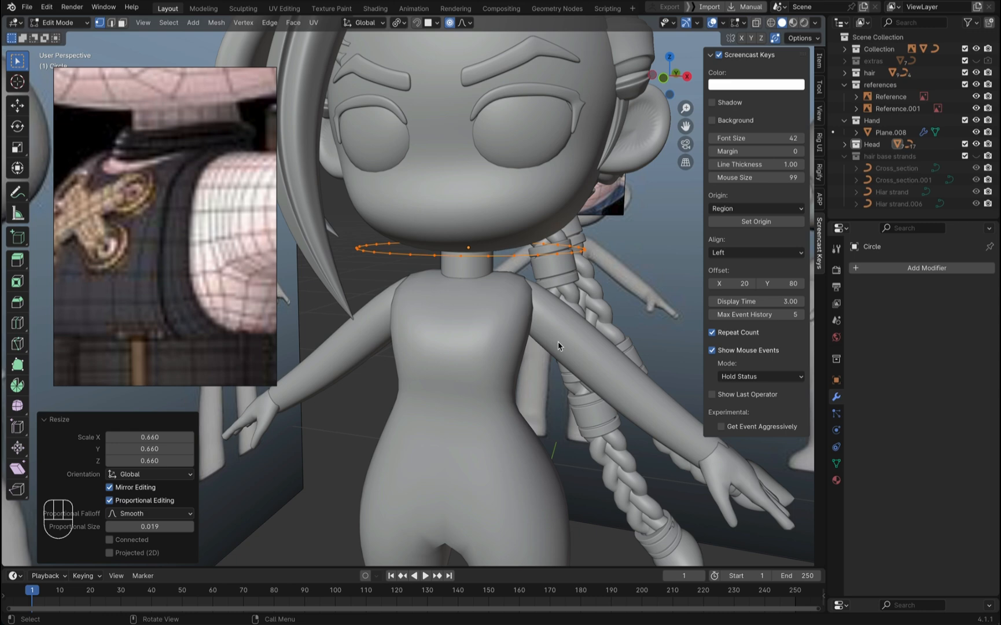
# Step: Select the entire circle and scale it uniformly by about 0.62 to bring it closer to the neck
pyautogui.moveTo(583, 306); pyautogui.dragTo(576, 294, button='middle')
pyautogui.press('a')
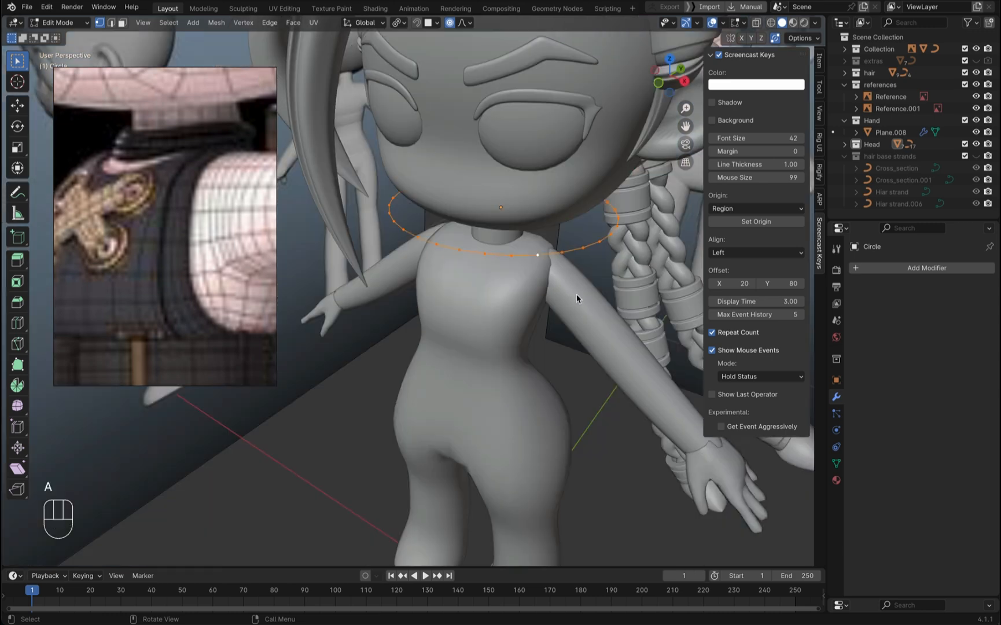
pyautogui.press('s')
pyautogui.click(546, 260)
# Step: Lower the circle object about 0.019 m along Z onto the neck in front view and Object Mode
pyautogui.press('KP_1')
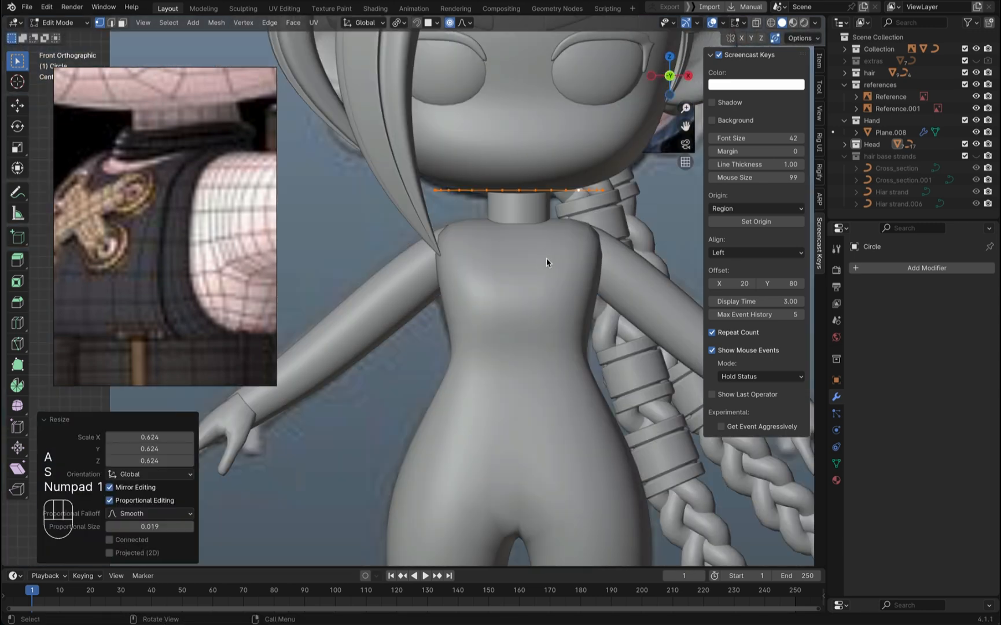
pyautogui.keyDown('ctrl'); pyautogui.moveTo(542, 239); pyautogui.dragTo(487, 319, button='middle'); pyautogui.keyUp('ctrl')
pyautogui.hotkey('ctrl', 'Tab')
pyautogui.click(439, 318)
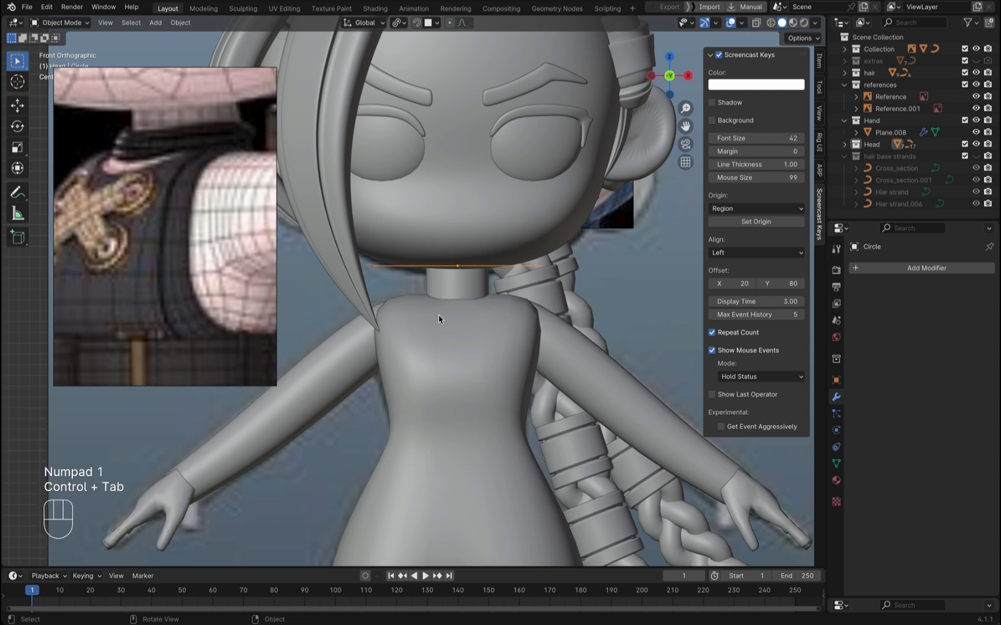
pyautogui.press('g')
pyautogui.click(499, 307)
pyautogui.moveTo(499, 308)
pyautogui.mouseDown(button='middle')
pyautogui.moveTo(509, 304)
pyautogui.moveTo(499, 308)
pyautogui.mouseUp(button='middle')
pyautogui.scroll(-6, 498, 307)
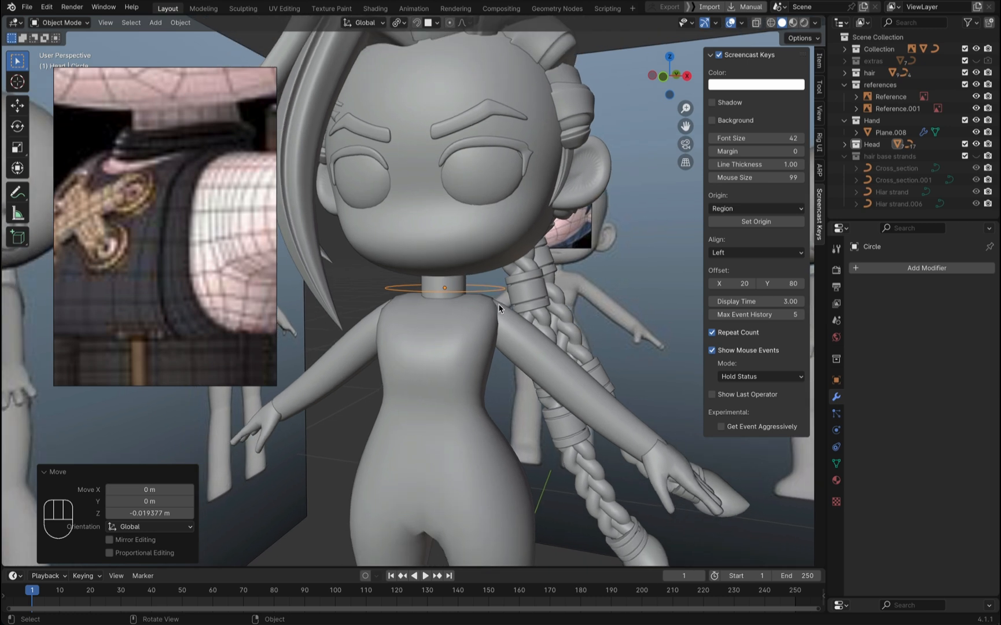
# Step: Shrink the circle's vertices in stages, by about 0.86, 0.79 and once more, to fit loosely around the neck
pyautogui.scroll(1, 499, 308)
pyautogui.press('Tab')
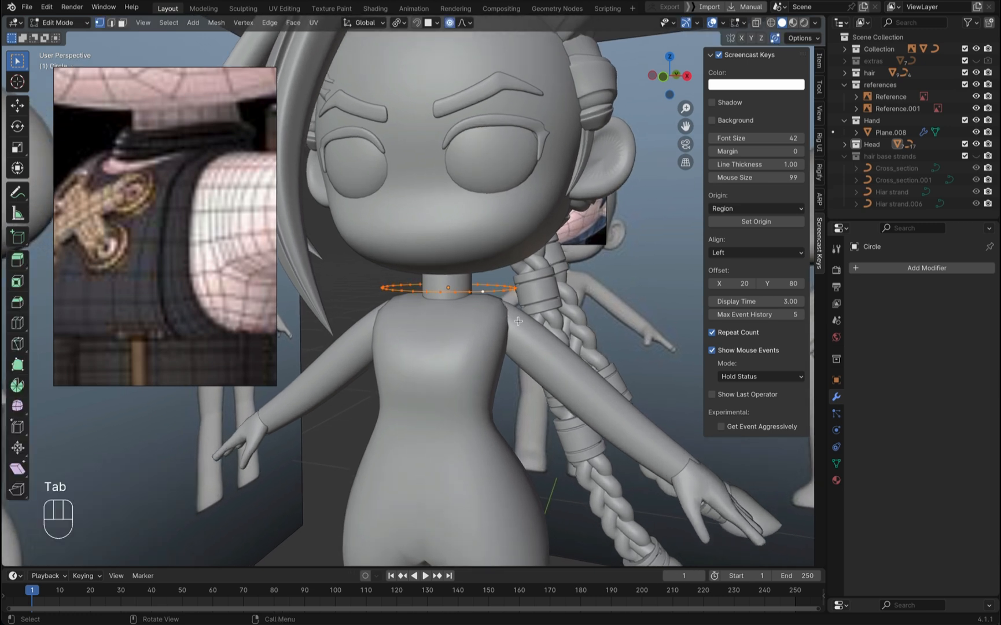
pyautogui.press('s')
pyautogui.click(508, 312)
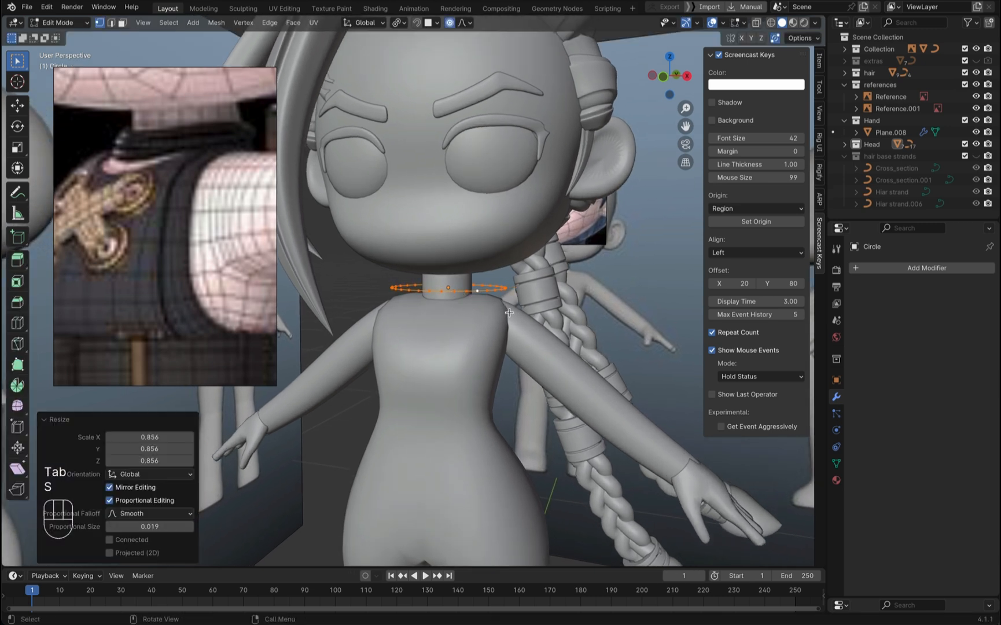
pyautogui.press('s')
pyautogui.click(512, 328)
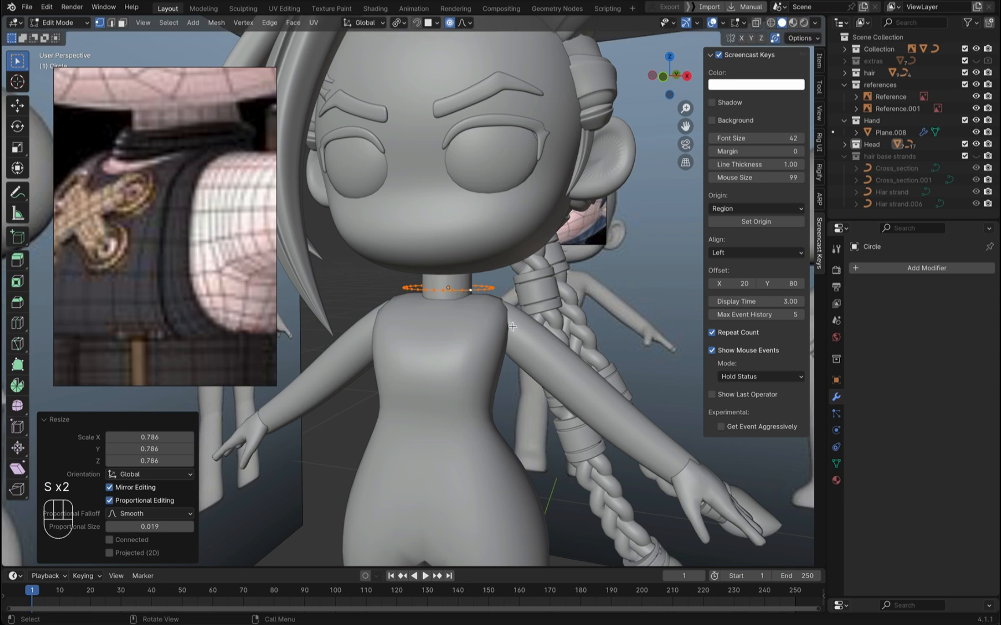
pyautogui.moveTo(512, 327); pyautogui.dragTo(498, 326, button='middle')
pyautogui.scroll(5, 504, 305)
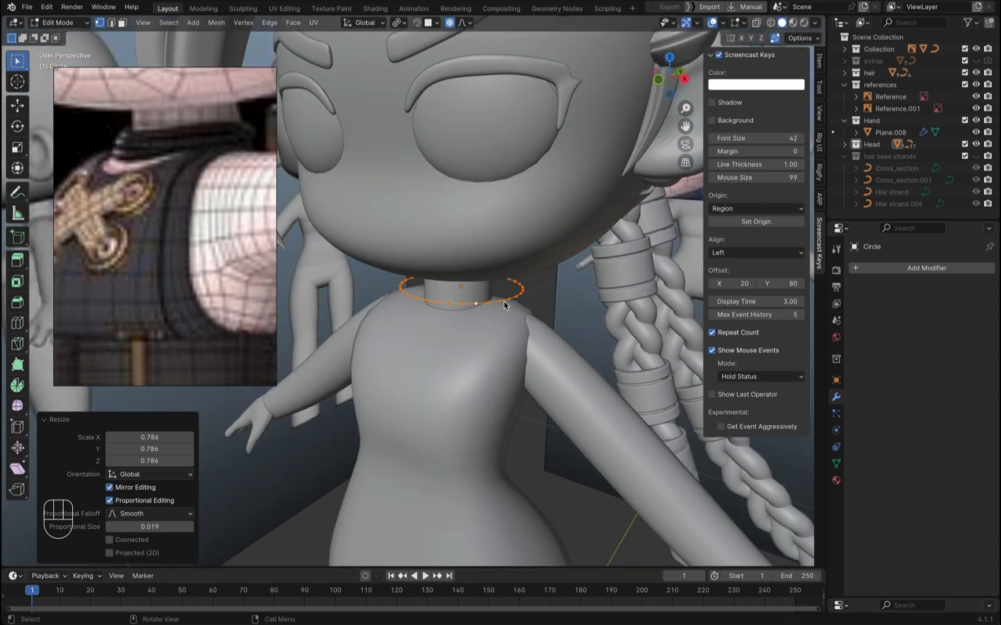
pyautogui.press('s')
pyautogui.click(540, 330)
# Step: Try to pull the ring's front vertex down along Z with a wider proportional falloff of about 0.045 m
pyautogui.hotkey('ctrl', 'Tab')
pyautogui.moveTo(516, 340); pyautogui.dragTo(520, 337, button='middle')
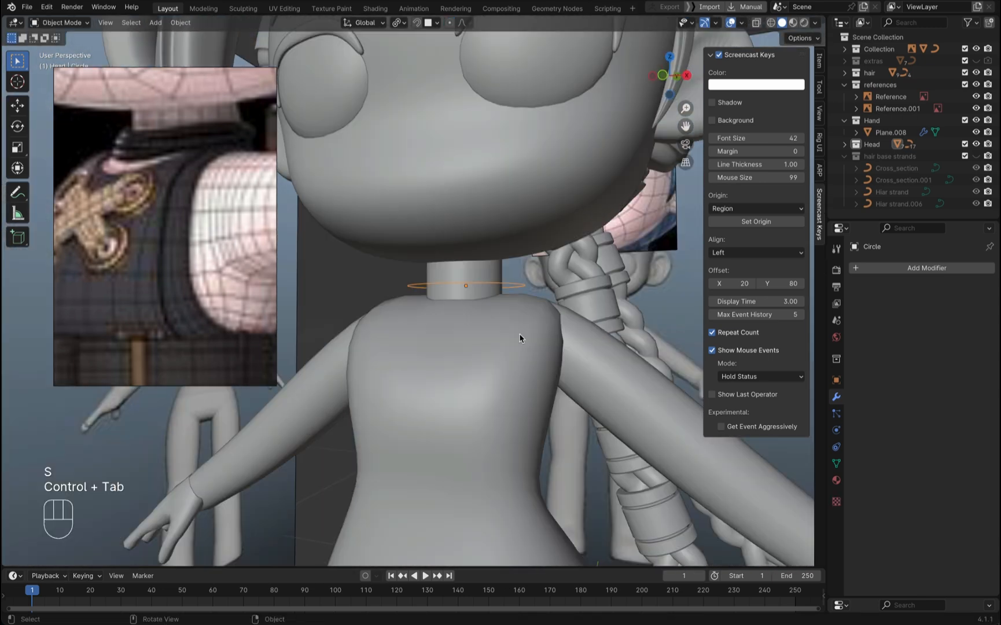
pyautogui.scroll(1, 521, 337)
pyautogui.hotkey('ctrl', 'Tab')
pyautogui.press('Tab')
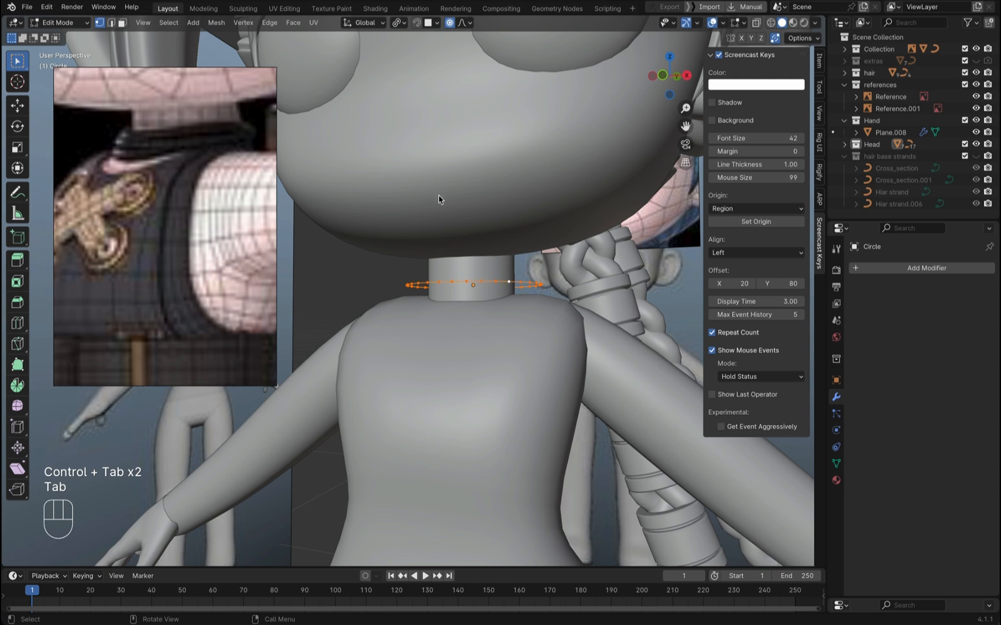
pyautogui.press('KP_1')
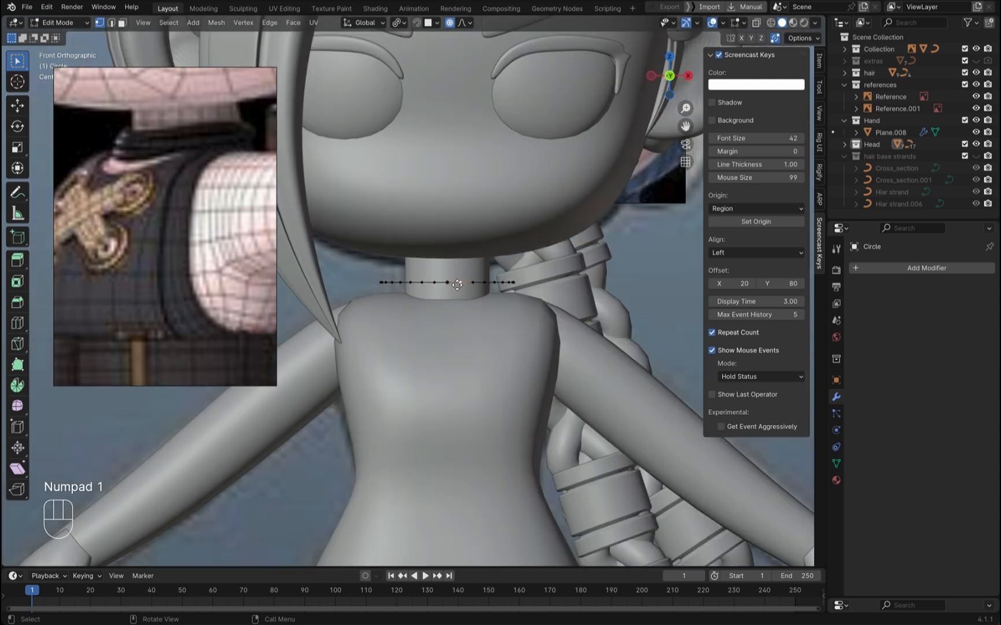
pyautogui.press('g')
pyautogui.scroll(-9, 457, 298)
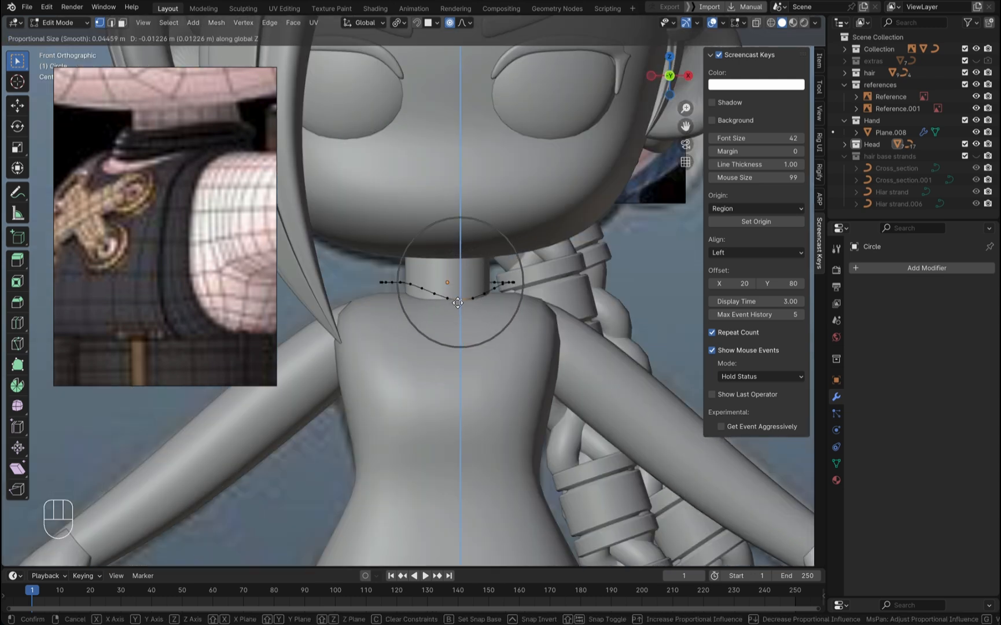
pyautogui.click(457, 302)
pyautogui.press('super+z')
# Step: Move the whole circle object slightly down to the base of the neck in Object Mode
pyautogui.hotkey('ctrl', 'Tab')
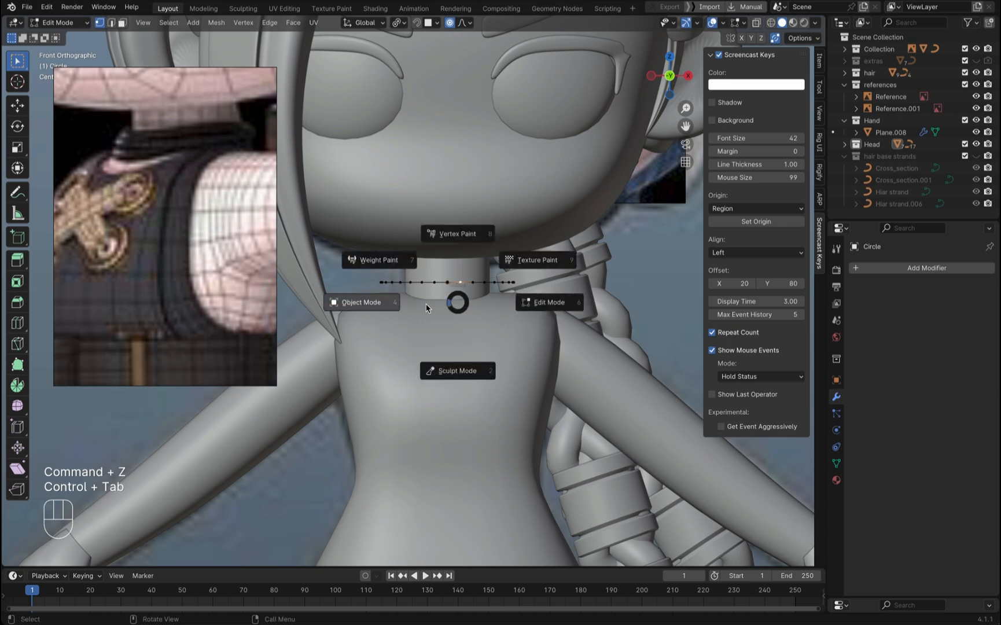
pyautogui.press('g')
pyautogui.click(447, 300)
# Step: Pull the ring's front vertex down about 0.008 m along Z with proportional editing to dip the neckline
pyautogui.press('Tab')
pyautogui.press('g')
pyautogui.press('z')
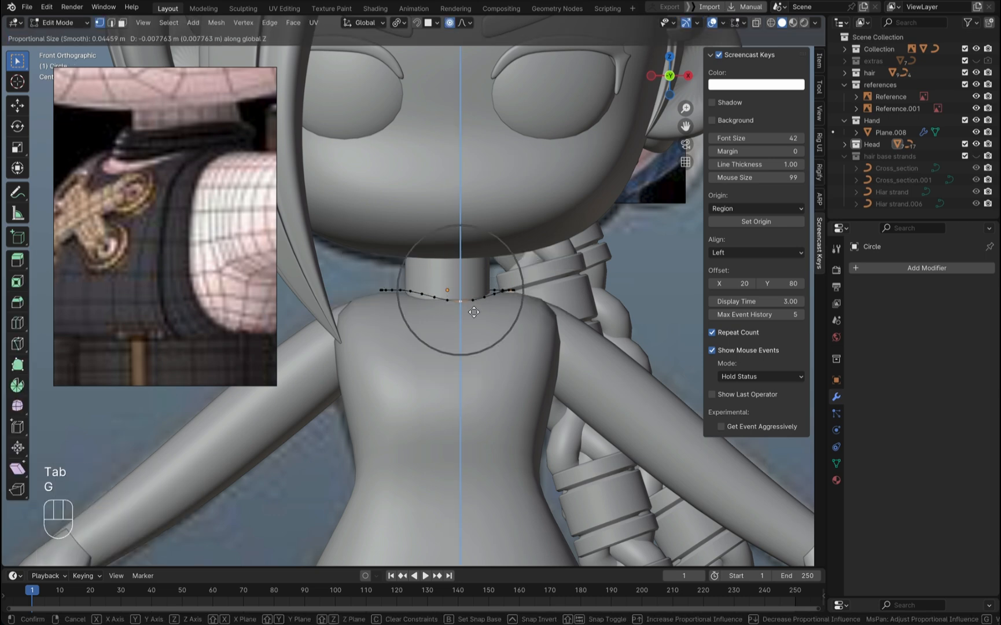
pyautogui.click(474, 312)
pyautogui.click(480, 303)
# Step: Select the whole ring and narrow it front to back by scaling Y to about 0.805
pyautogui.hscroll(10, 493, 291)
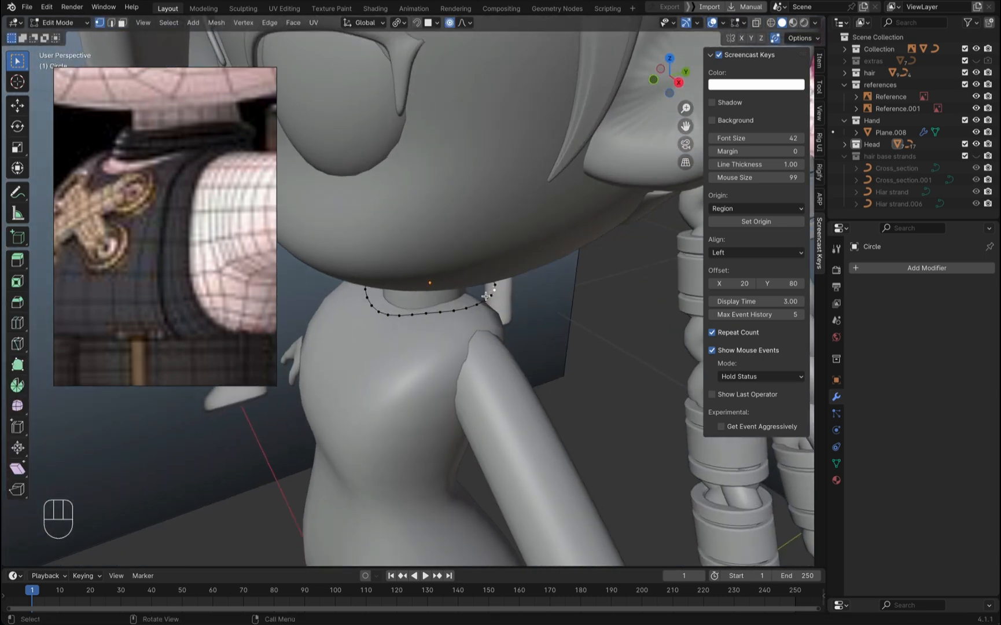
pyautogui.hscroll(8, 485, 296)
pyautogui.press('a')
pyautogui.press('s')
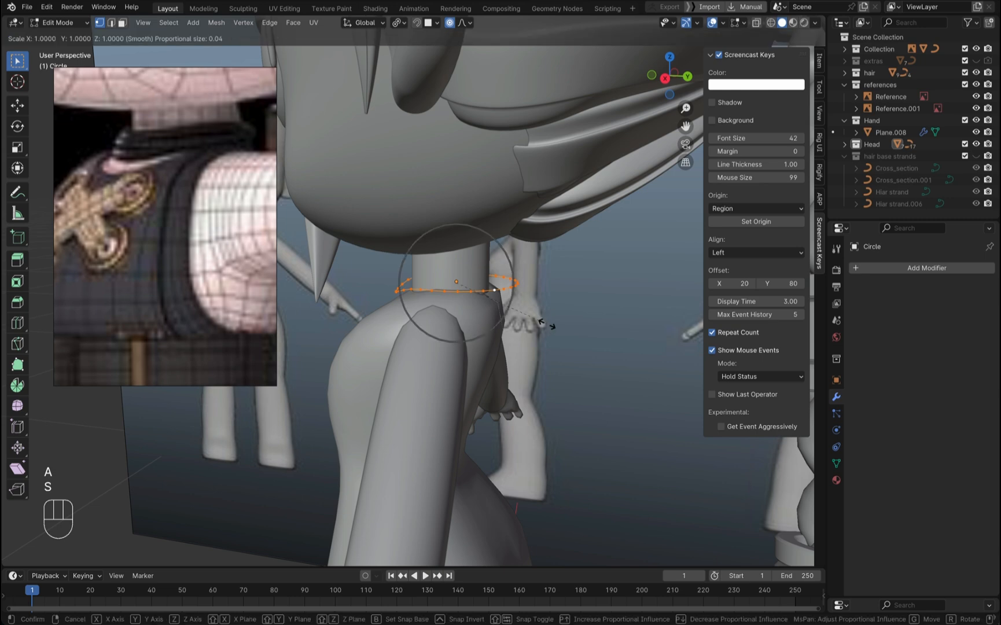
pyautogui.press('y')
pyautogui.click(528, 316)
# Step: Shift the whole ring about 0.007 m forward along negative Y to center it on the neck
pyautogui.hscroll(5, 528, 316)
pyautogui.press('g')
pyautogui.press('y')
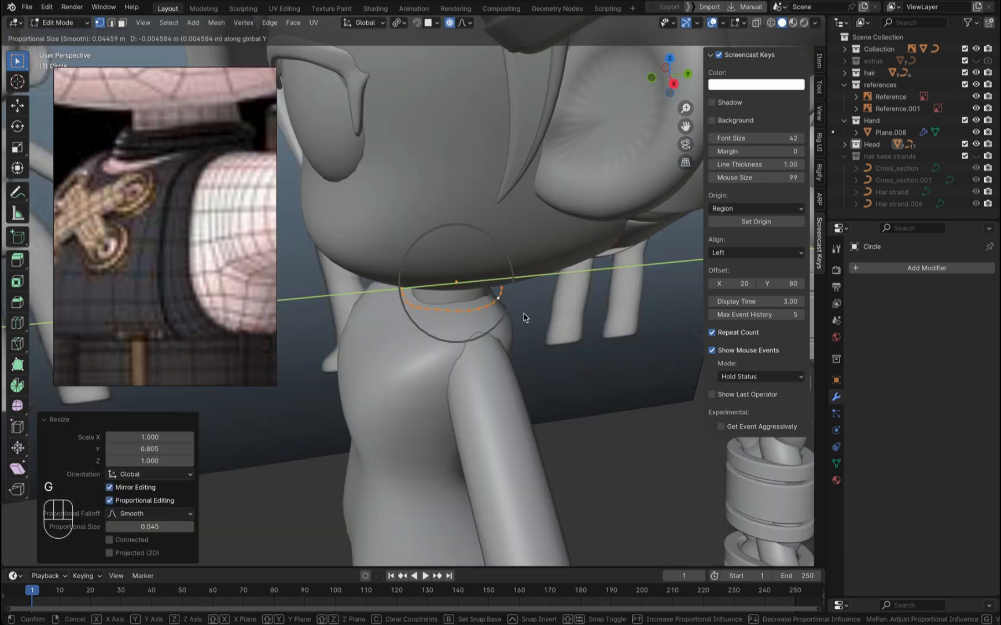
pyautogui.click(521, 316)
# Step: Select the whole neckline ring and scale it uniformly by about 0.856 to tighten it around the neck
pyautogui.press('KP_1')
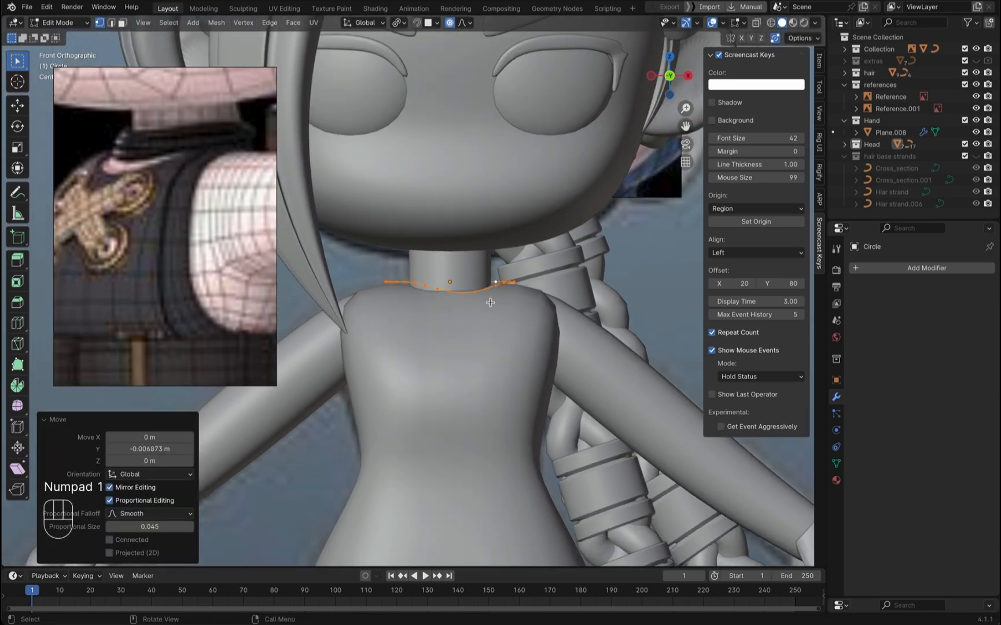
pyautogui.scroll(-2, 490, 298)
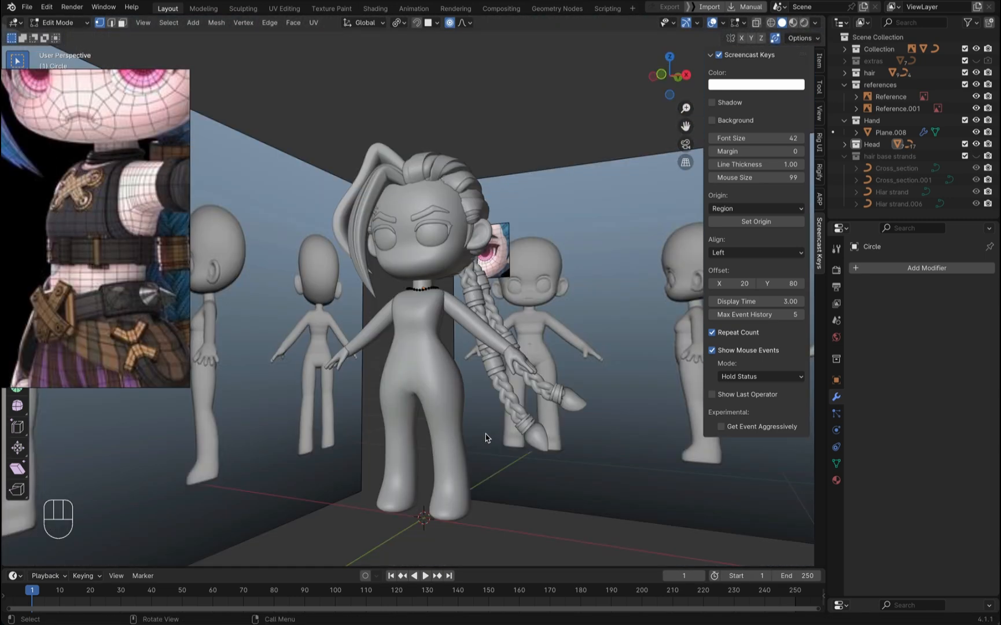
pyautogui.scroll(5, 485, 347)
pyautogui.keyDown('shift'); pyautogui.moveTo(480, 335); pyautogui.dragTo(462, 372, button='middle'); pyautogui.keyUp('shift')
pyautogui.scroll(2, 447, 328)
pyautogui.scroll(3, 412, 337)
pyautogui.hscroll(-5, 410, 338)
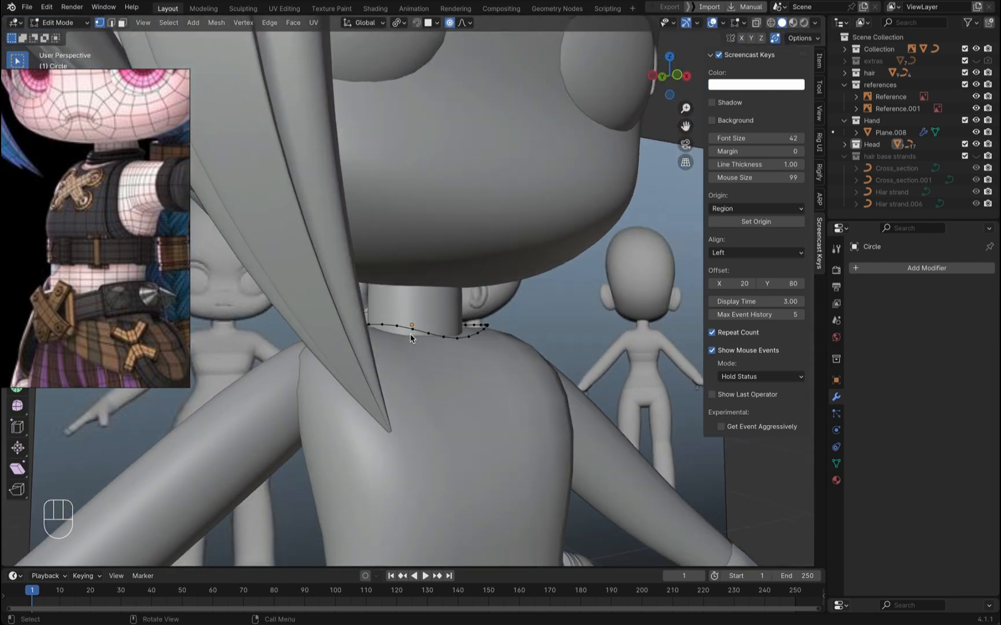
pyautogui.hscroll(8, 367, 326)
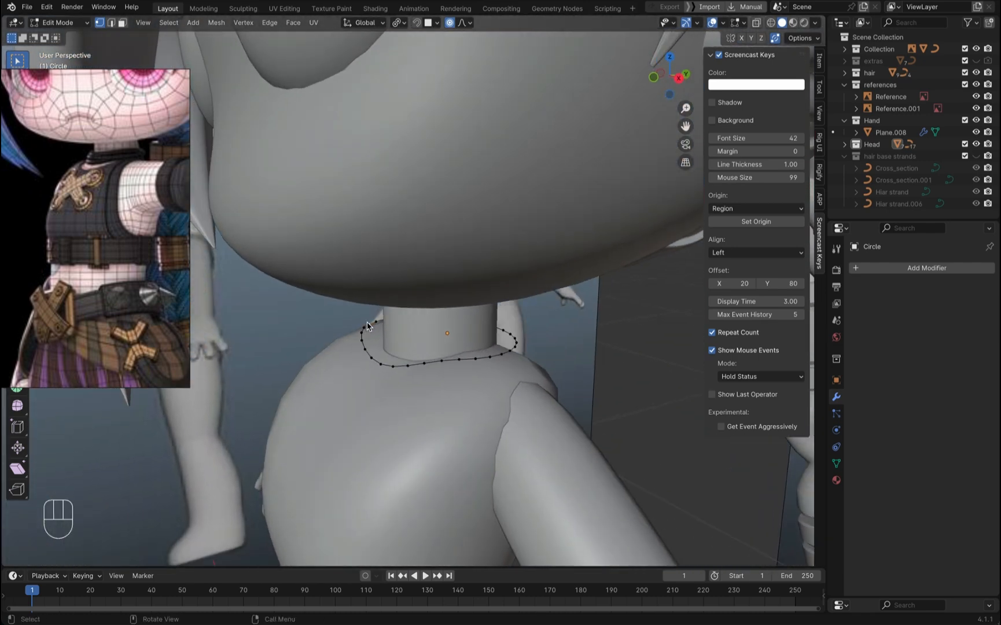
pyautogui.press('a')
pyautogui.press('s')
pyautogui.click(514, 387)
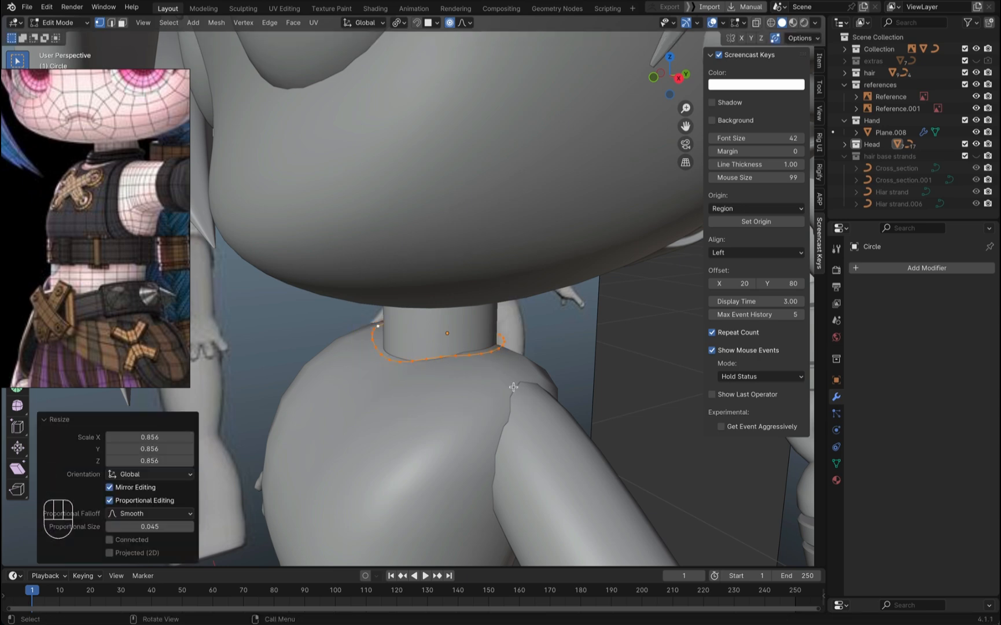
# Step: Adjust a ring vertex near the shoulder with proportional editing, lowering it about 0.002 m and moving it back about 0.002 m
pyautogui.hscroll(8, 513, 387)
pyautogui.hscroll(-6, 513, 387)
pyautogui.hscroll(8, 513, 386)
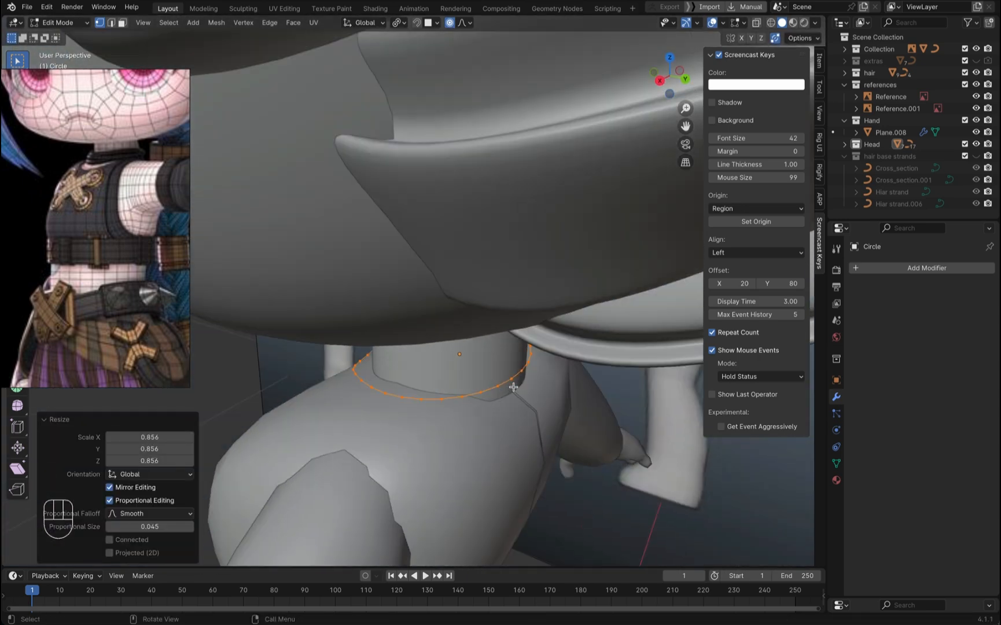
pyautogui.click(513, 386)
pyautogui.hscroll(-6, 513, 386)
pyautogui.press('g')
pyautogui.click(522, 389)
pyautogui.hscroll(-2, 522, 389)
# Step: Lower a front-side ring vertex about 0.004 m in front view with proportional editing to follow the chest surface
pyautogui.press('KP_1')
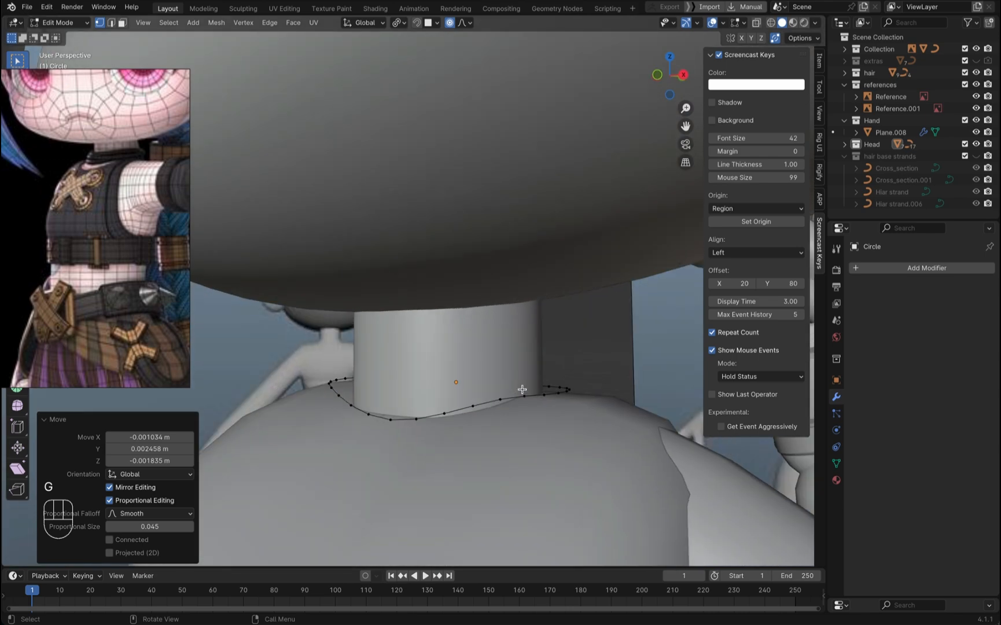
pyautogui.hscroll(-2, 490, 373)
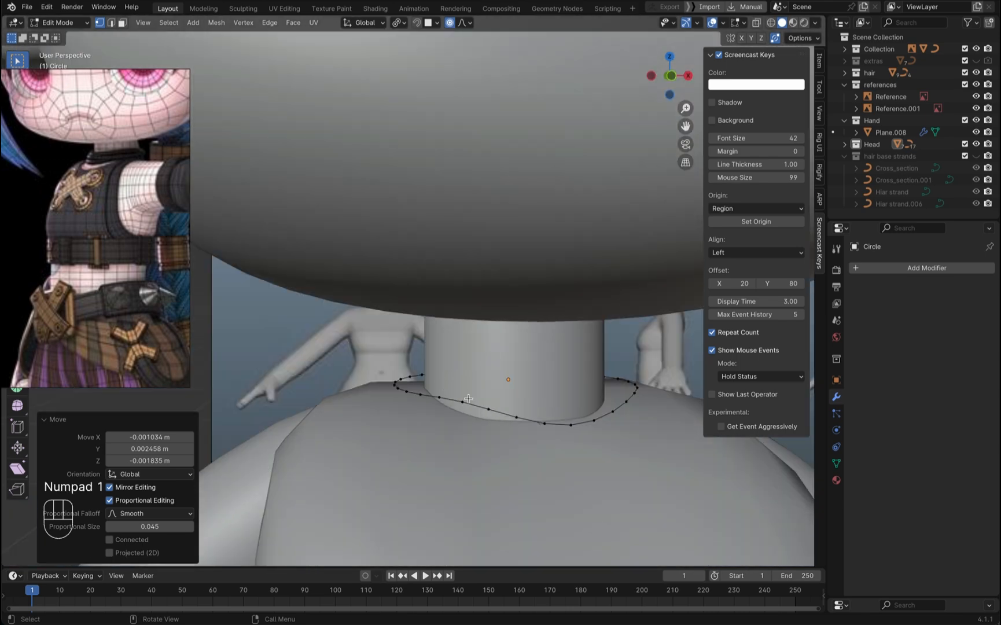
pyautogui.press('KP_1')
pyautogui.press('g')
pyautogui.click(497, 383)
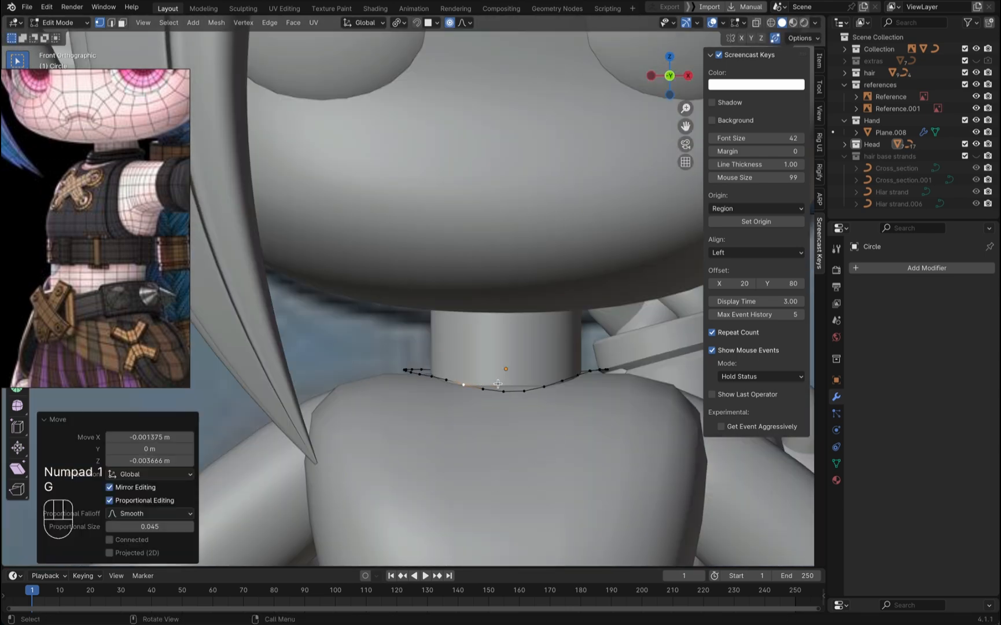
# Step: Leave mesh editing and convert the neckline circle from a mesh to a curve
pyautogui.hotkey('ctrl', 'Tab')
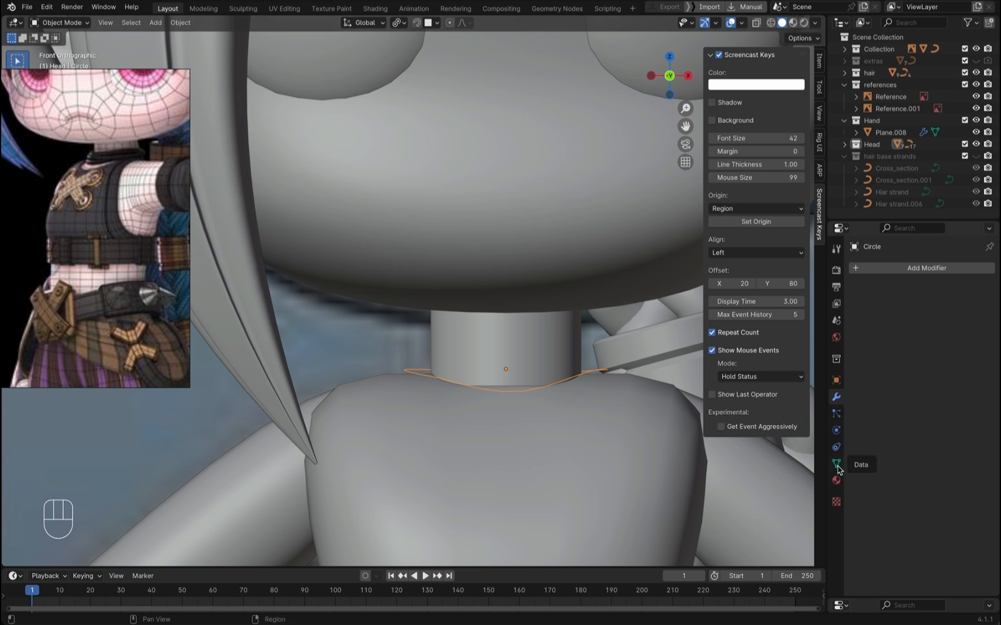
pyautogui.click(836, 380)
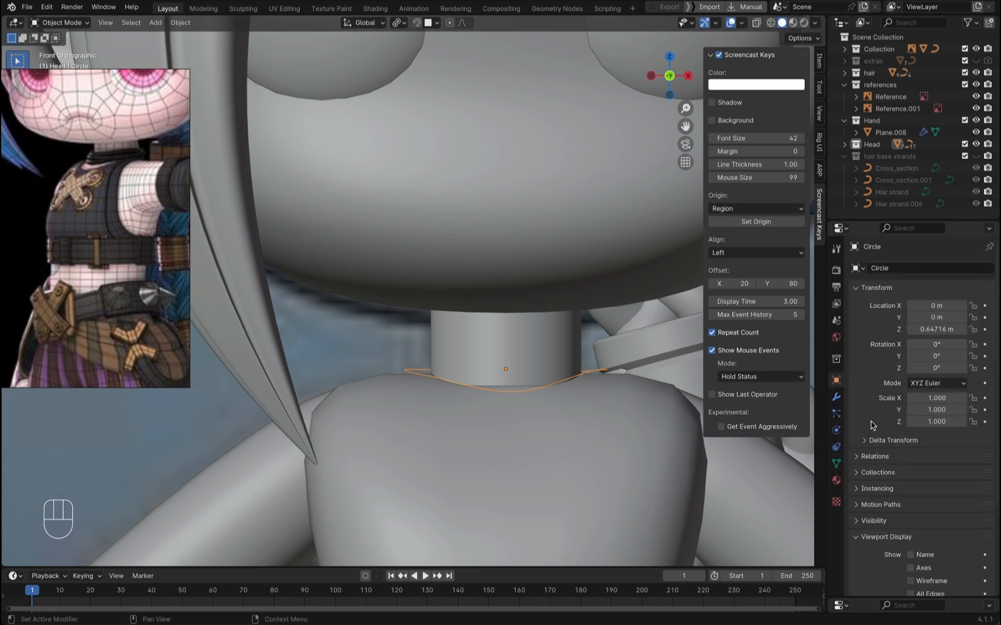
pyautogui.scroll(-3, 881, 454)
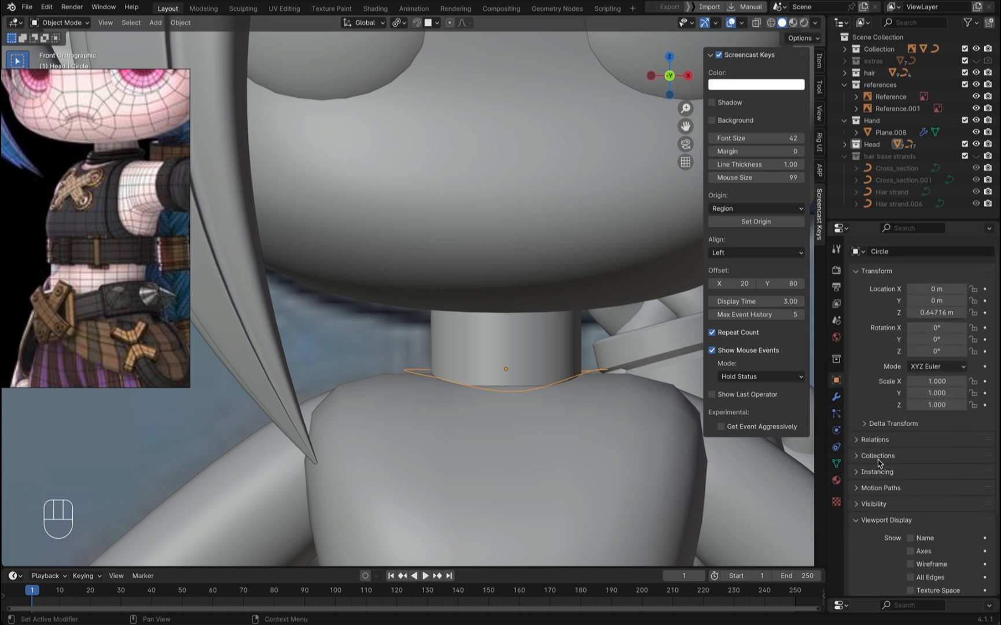
pyautogui.click(835, 463)
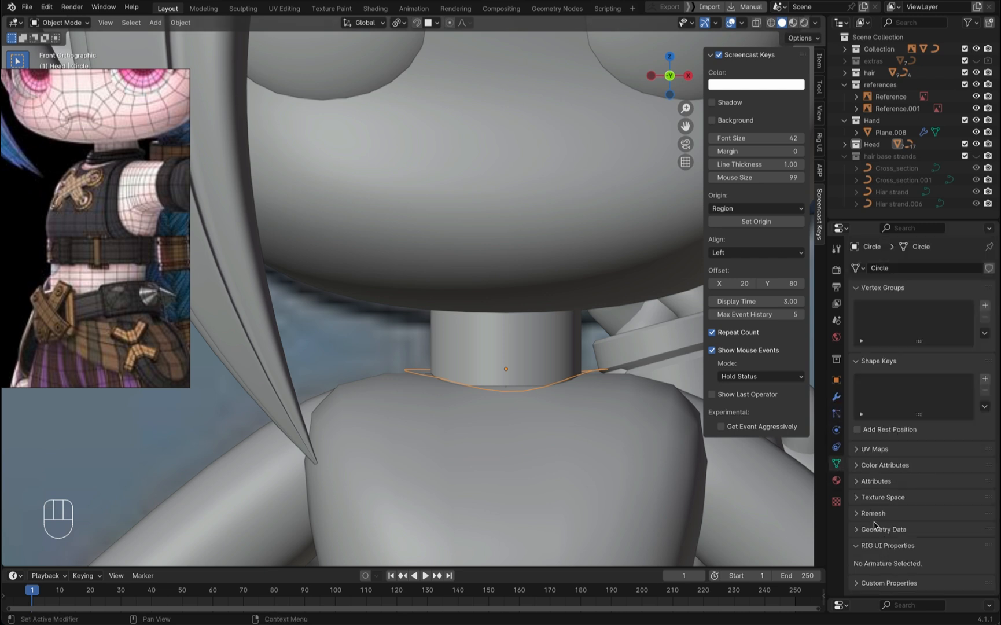
pyautogui.click(180, 22)
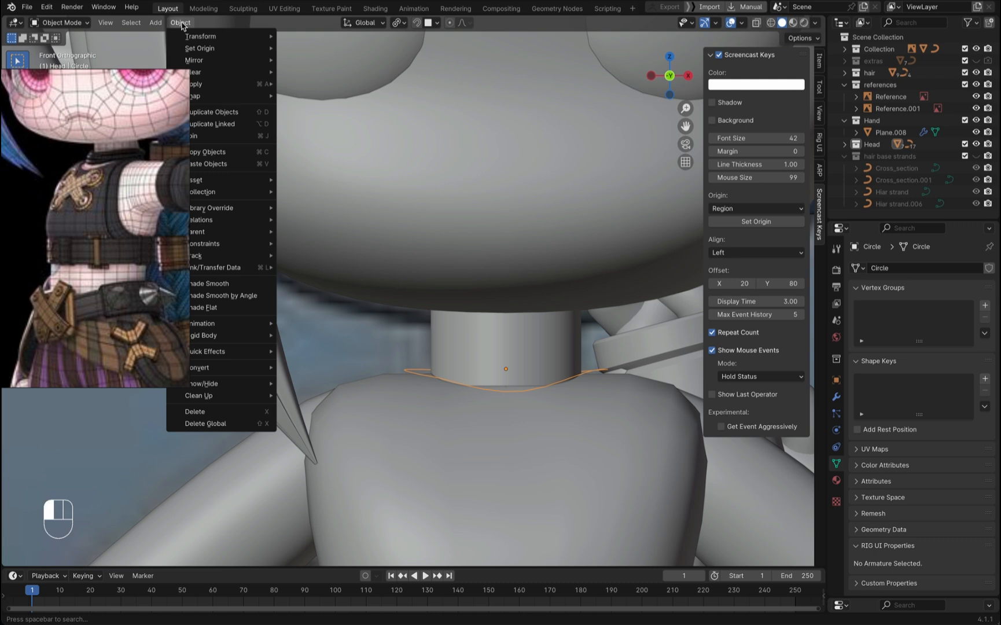
pyautogui.moveTo(225, 368)
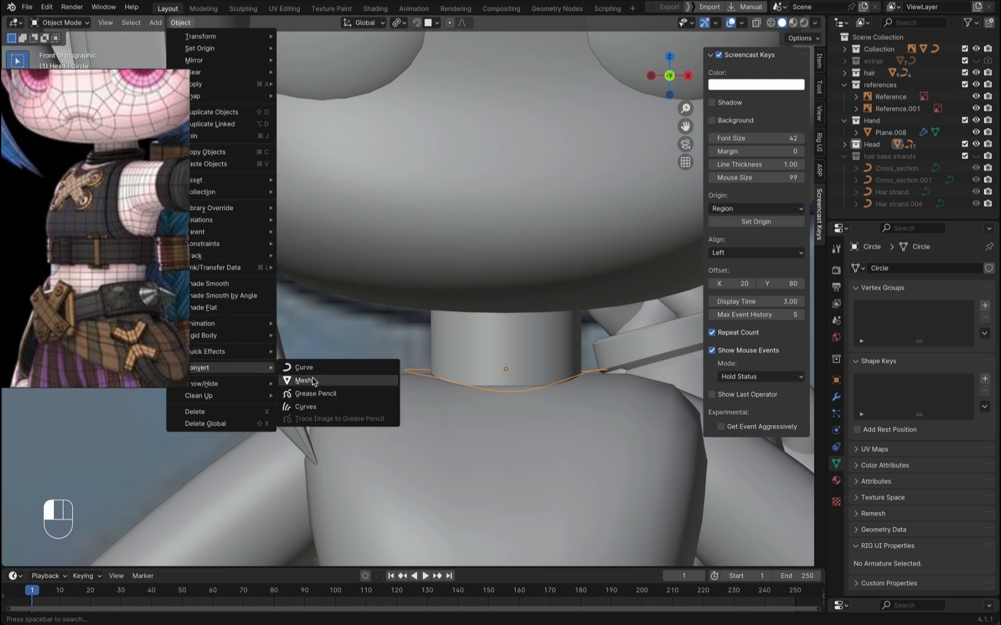
pyautogui.click(337, 371)
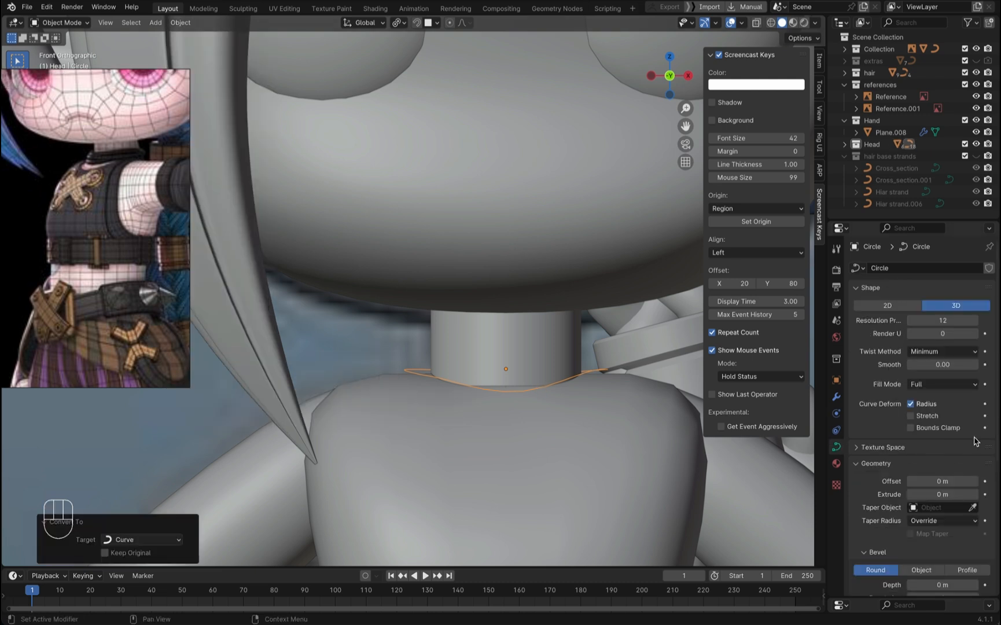
# Step: Give the neckline curve a round bevel with a depth of 0.00352 m to thicken it into a tube
pyautogui.scroll(-4, 943, 483)
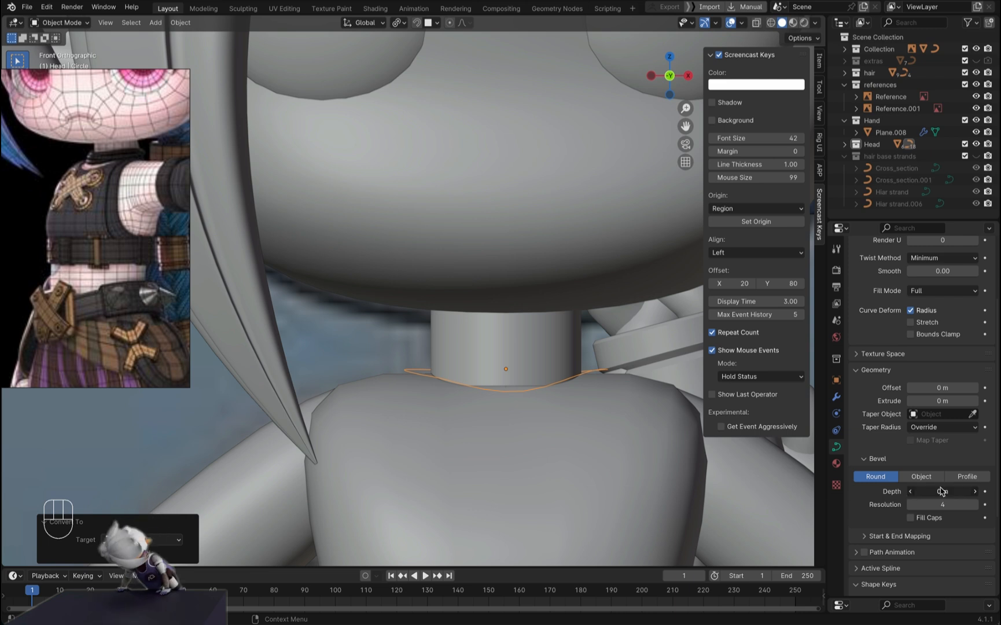
pyautogui.moveTo(941, 491)
pyautogui.mouseDown()
pyautogui.moveTo(951, 492)
pyautogui.moveTo(940, 496)
pyautogui.mouseUp()
pyautogui.moveTo(567, 463); pyautogui.dragTo(585, 453, button='middle')
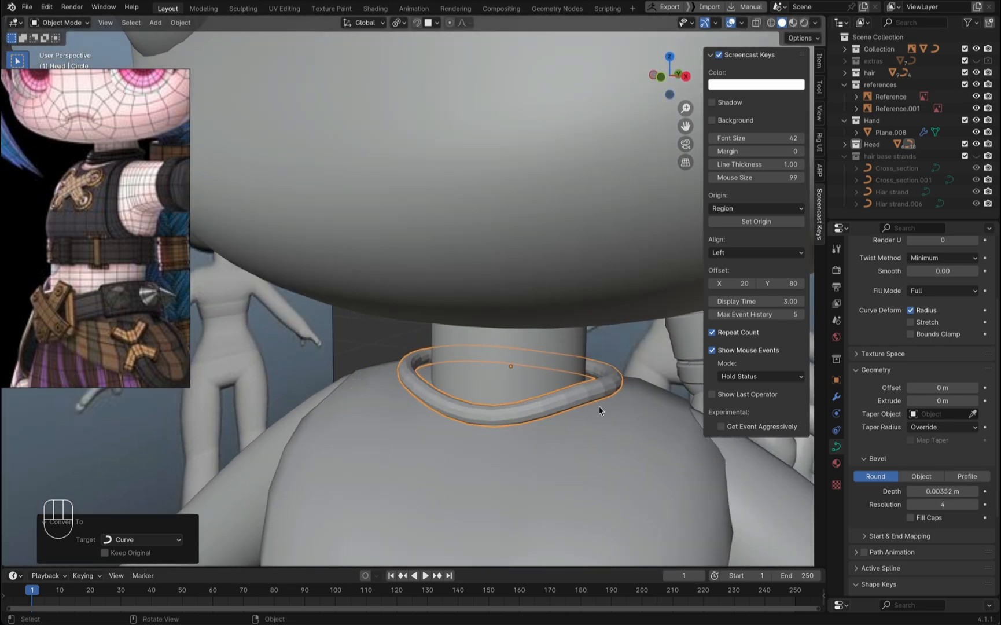
# Step: Try to narrow the whole neckline curve in Edit Mode by scaling its points by about 0.715 along X
pyautogui.press('Tab')
pyautogui.press('Tab')
pyautogui.press('Tab')
pyautogui.press('s')
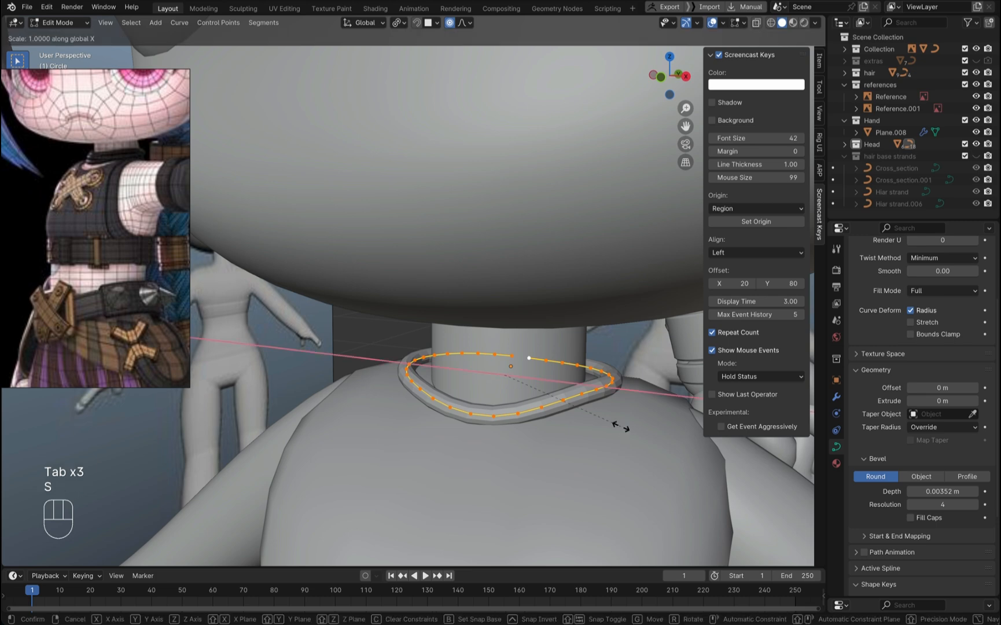
pyautogui.click(592, 409)
pyautogui.moveTo(589, 408); pyautogui.dragTo(599, 411, button='middle')
pyautogui.press('s')
pyautogui.press('x')
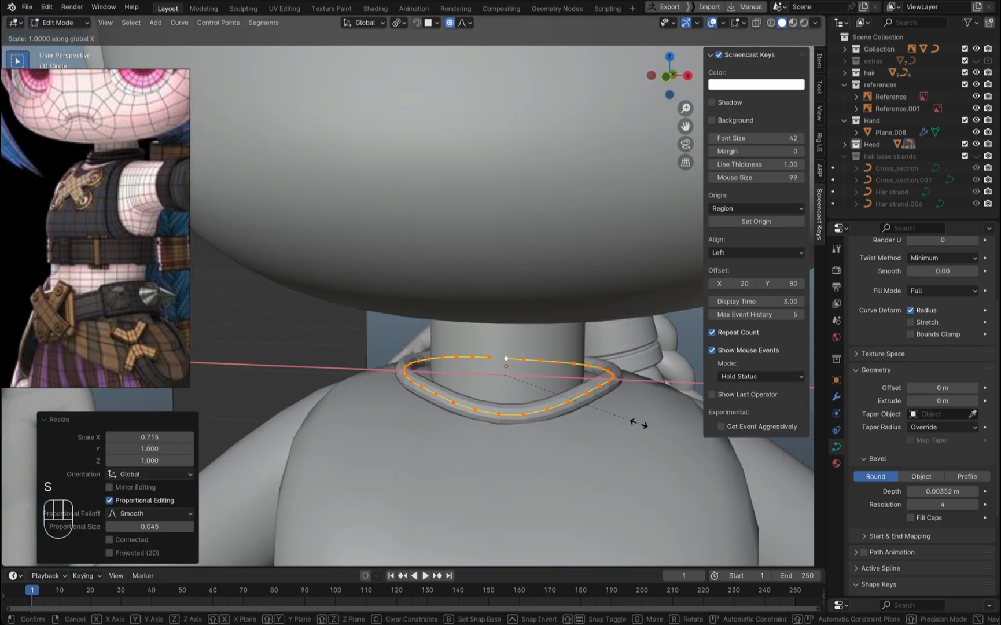
pyautogui.rightClick(638, 423)
# Step: Change the pivot point to Bounding Box Center and scale the whole curve by about 0.817 along X, returning to Object Mode
pyautogui.click(401, 23)
pyautogui.click(420, 52)
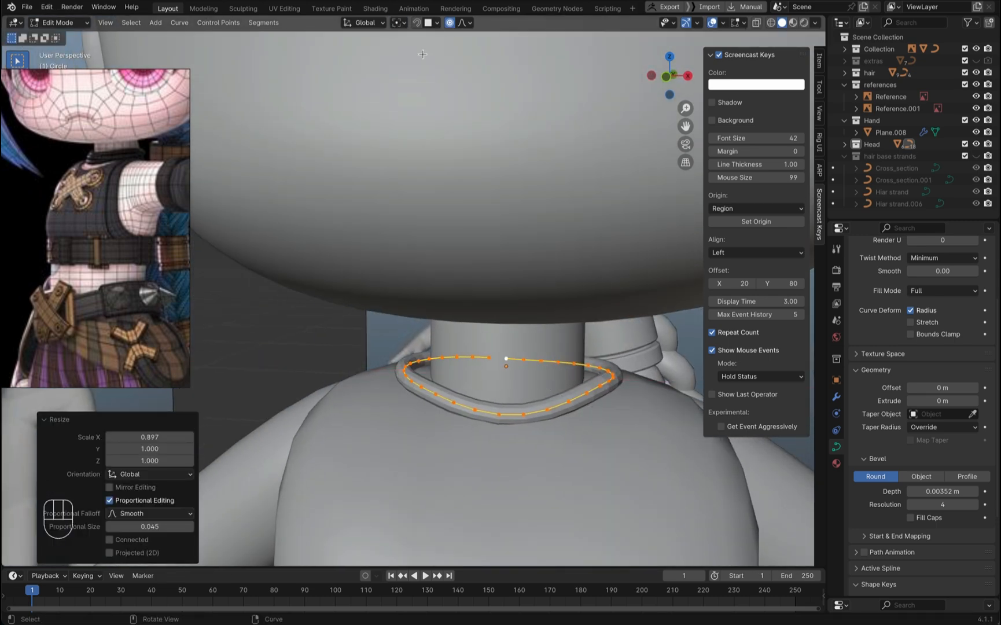
pyautogui.press('s')
pyautogui.press('x')
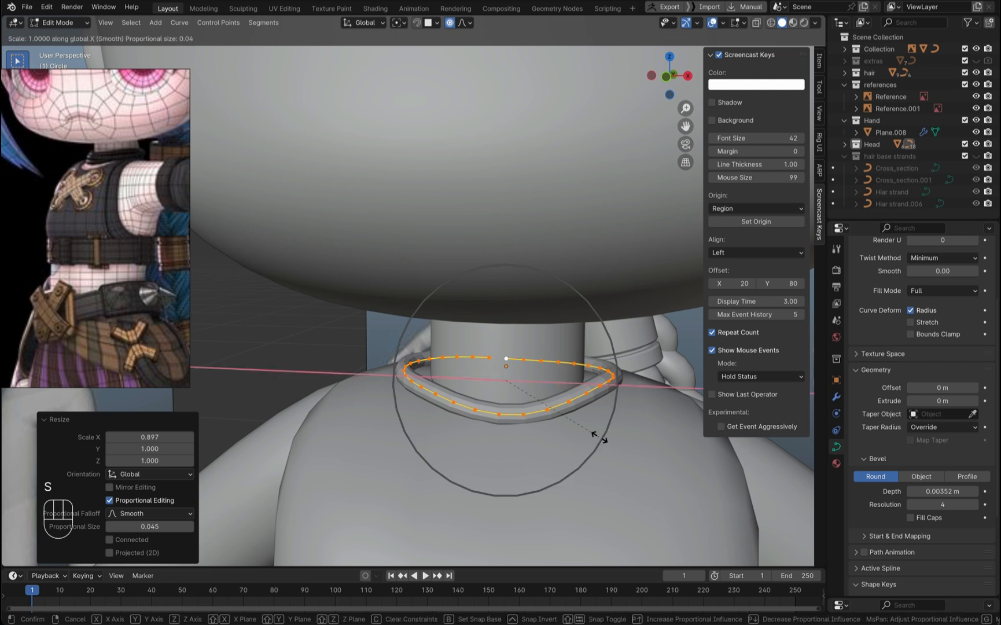
pyautogui.click(582, 428)
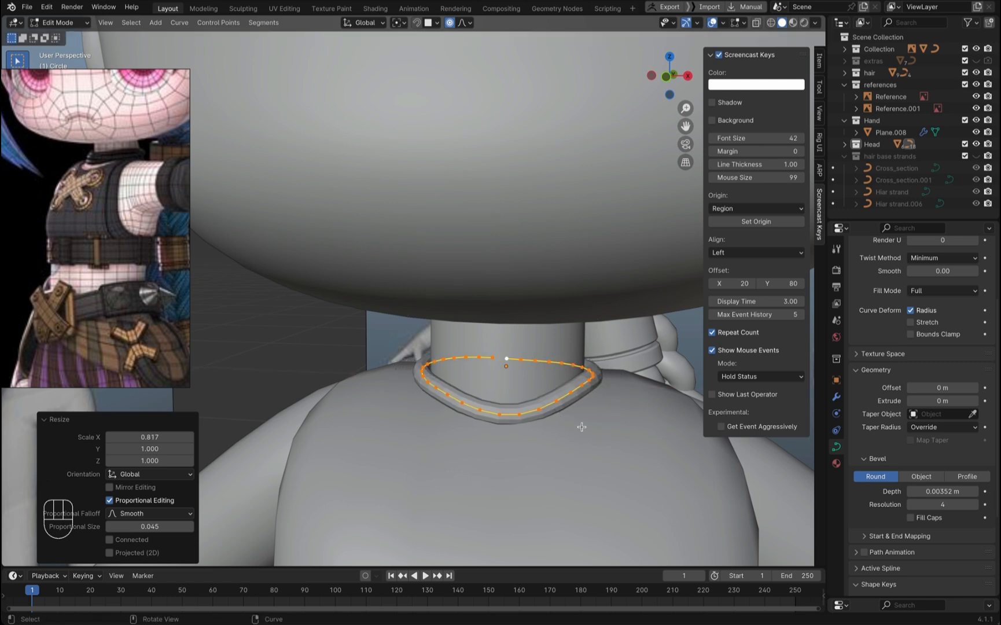
pyautogui.hotkey('ctrl', 'Tab')
# Step: Raise the neckline curve's bevel resolution to 6 for a rounder tube profile
pyautogui.press('KP_2')
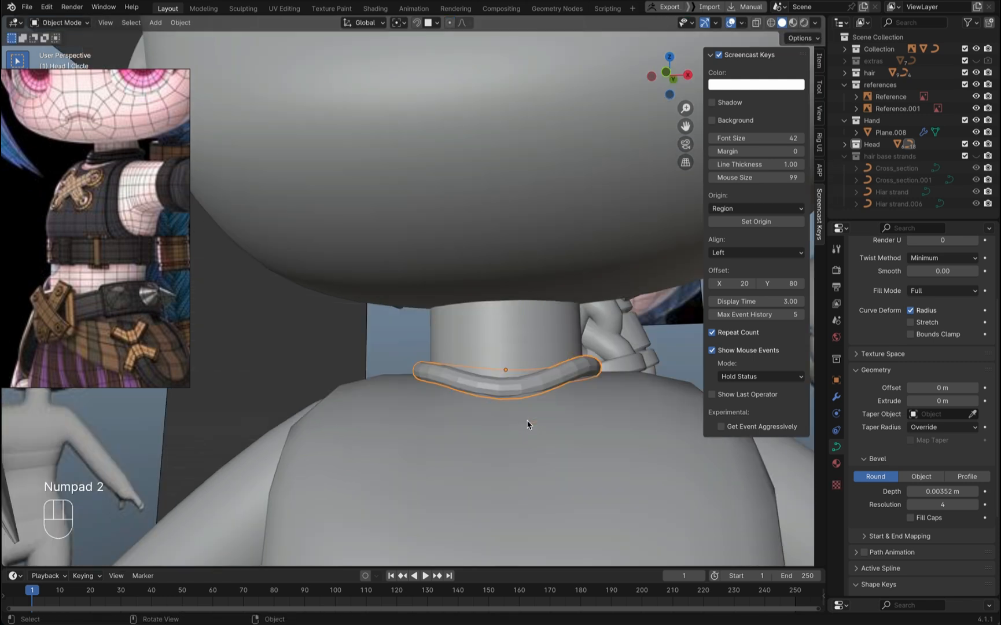
pyautogui.click(975, 505)
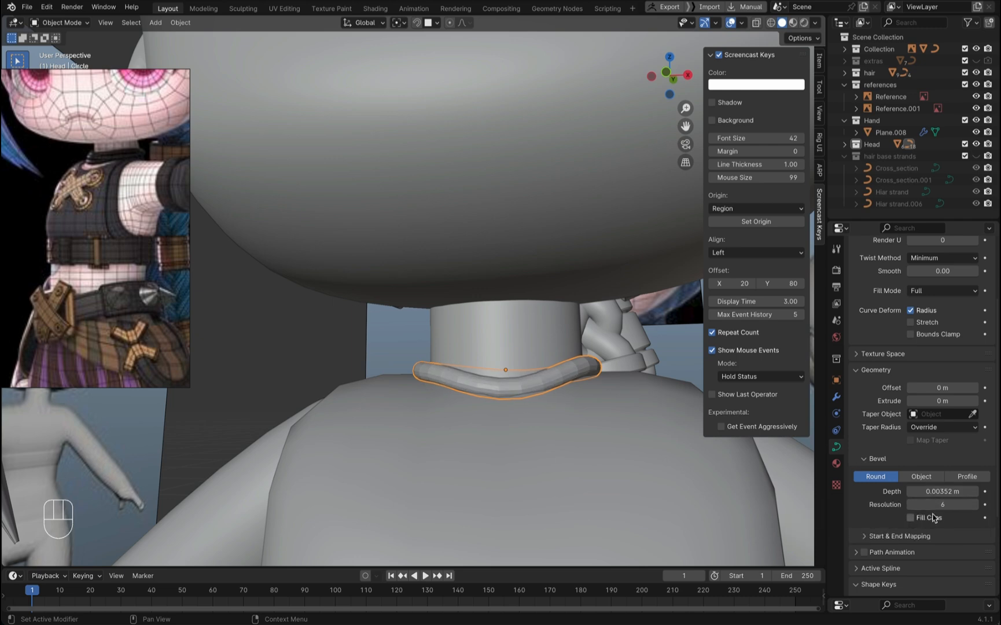
pyautogui.click(900, 536)
pyautogui.scroll(-3, 920, 509)
pyautogui.moveTo(572, 440); pyautogui.dragTo(601, 451, button='middle')
pyautogui.hscroll(-3, 601, 451)
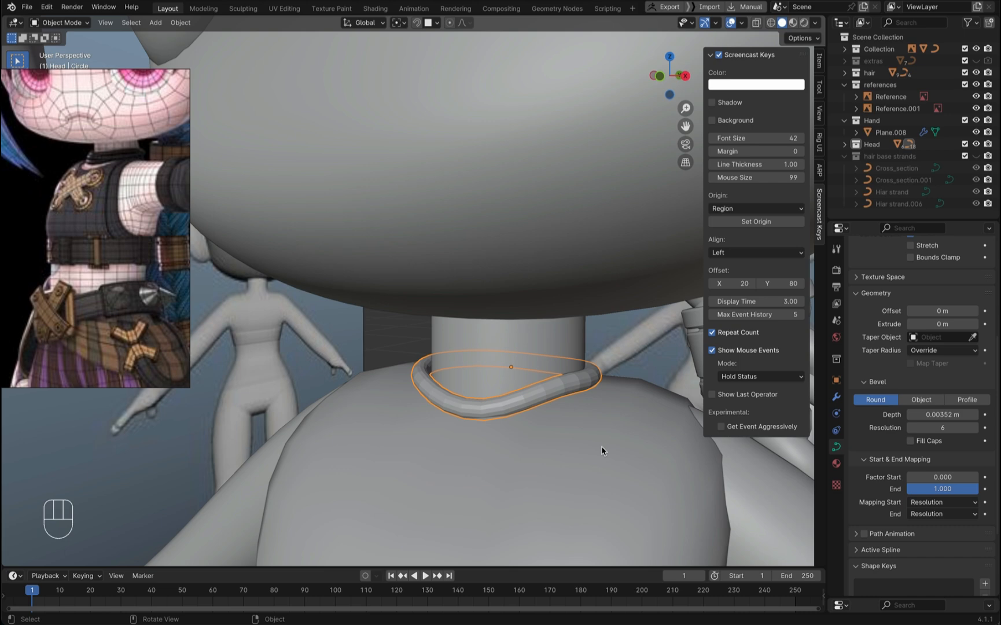
pyautogui.scroll(5, 524, 390)
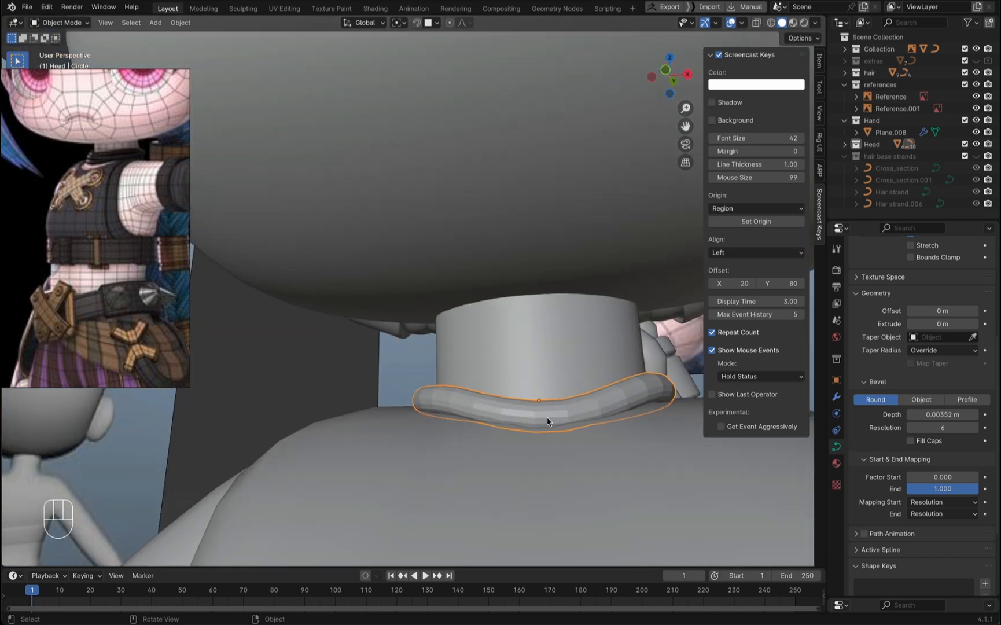
pyautogui.rightClick(527, 381)
pyautogui.click(526, 377)
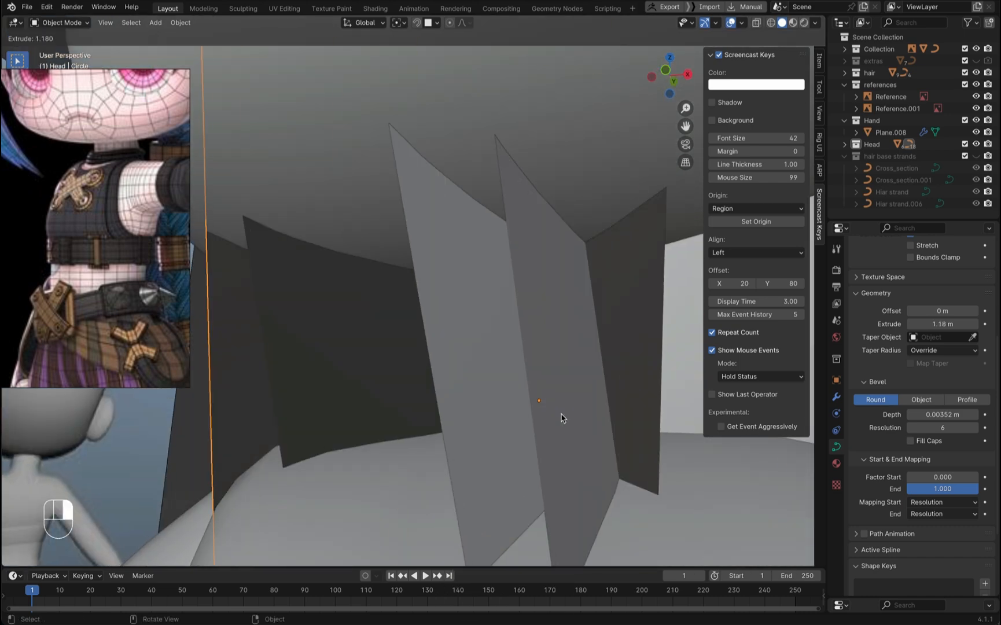
pyautogui.press('super+z')
# Step: Shade the neckline tube smooth and duplicate it about 0.006 m higher along Z in front view
pyautogui.rightClick(570, 414)
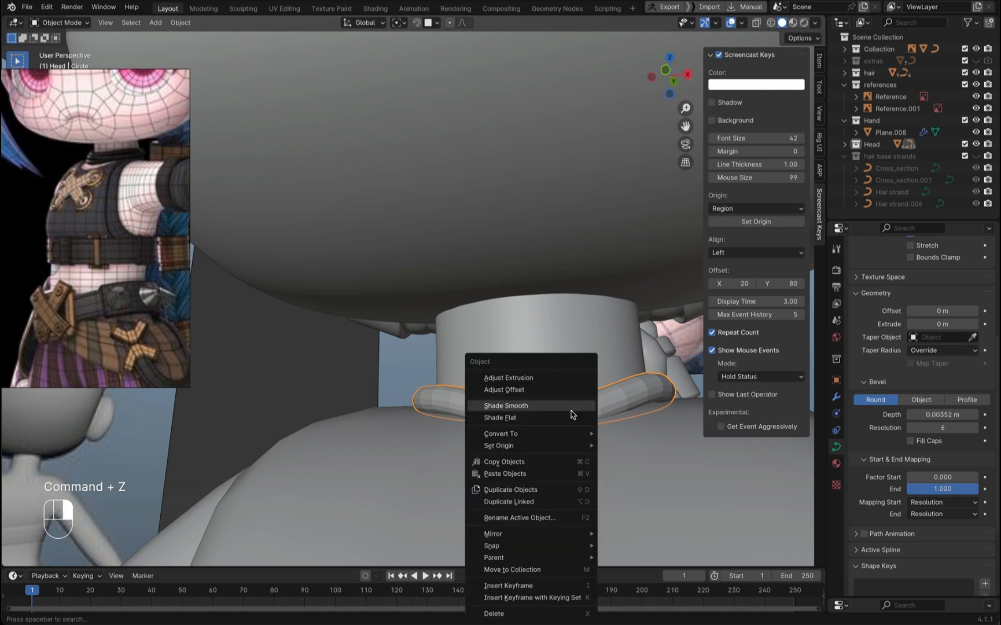
pyautogui.click(547, 405)
pyautogui.press('KP_1')
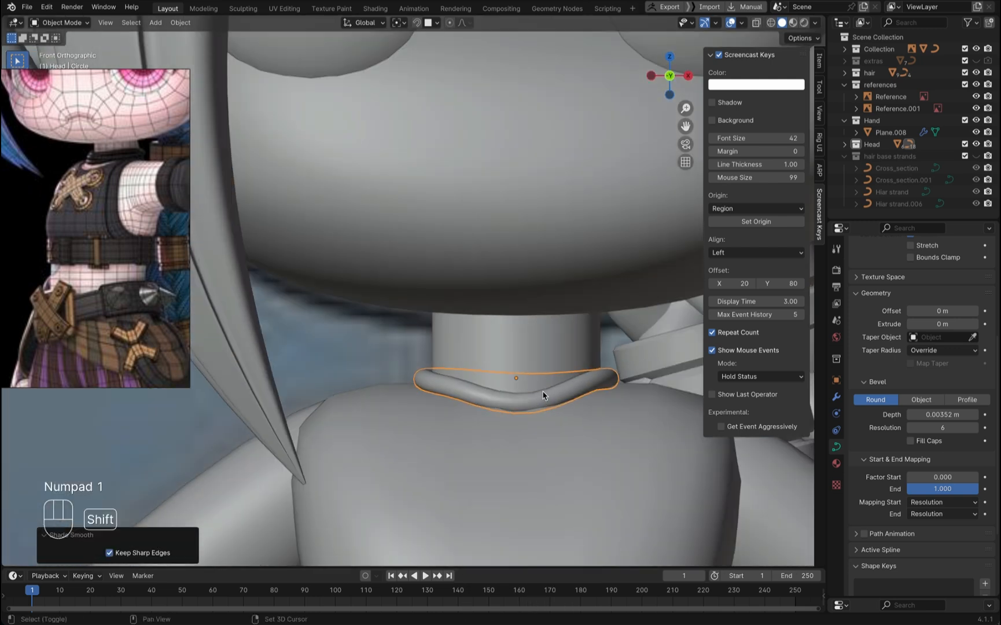
pyautogui.hotkey('shift', 'd')
pyautogui.press('z')
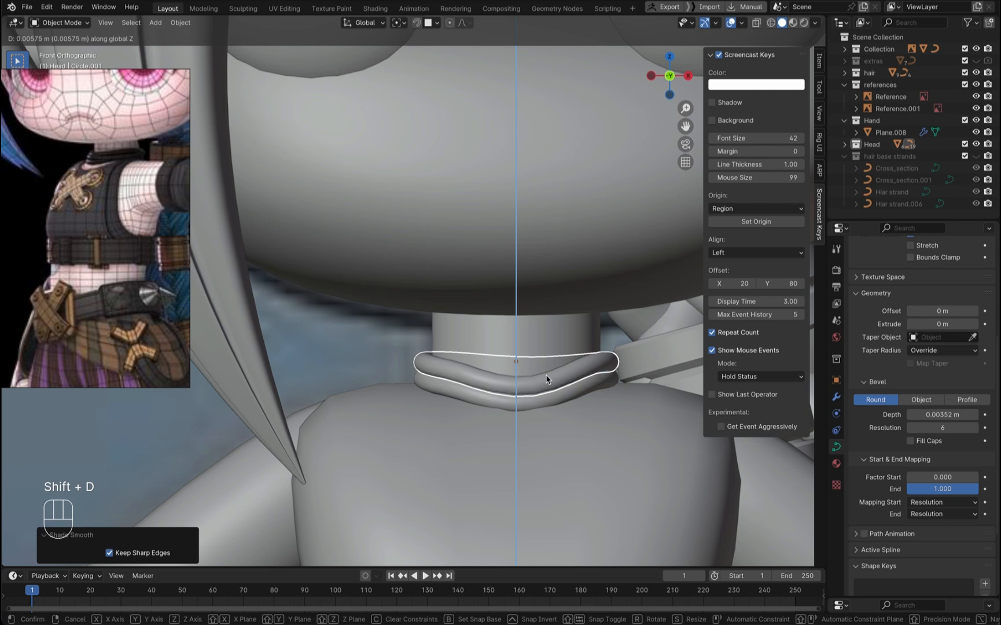
pyautogui.click(547, 380)
# Step: Flatten the duplicated ring by scaling all its points by about 0.245 along Z
pyautogui.press('Tab')
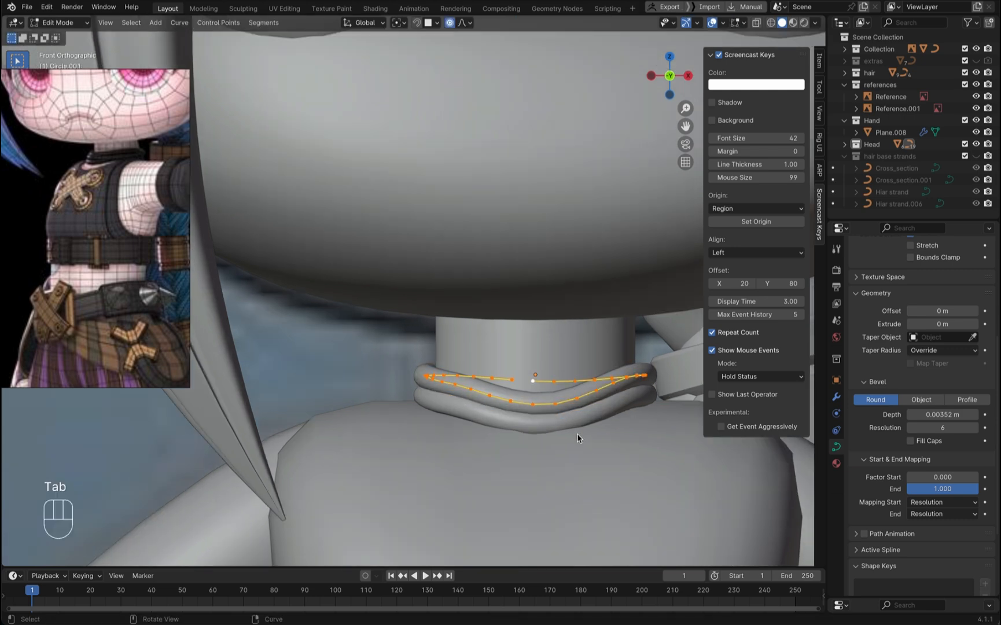
pyautogui.press('s')
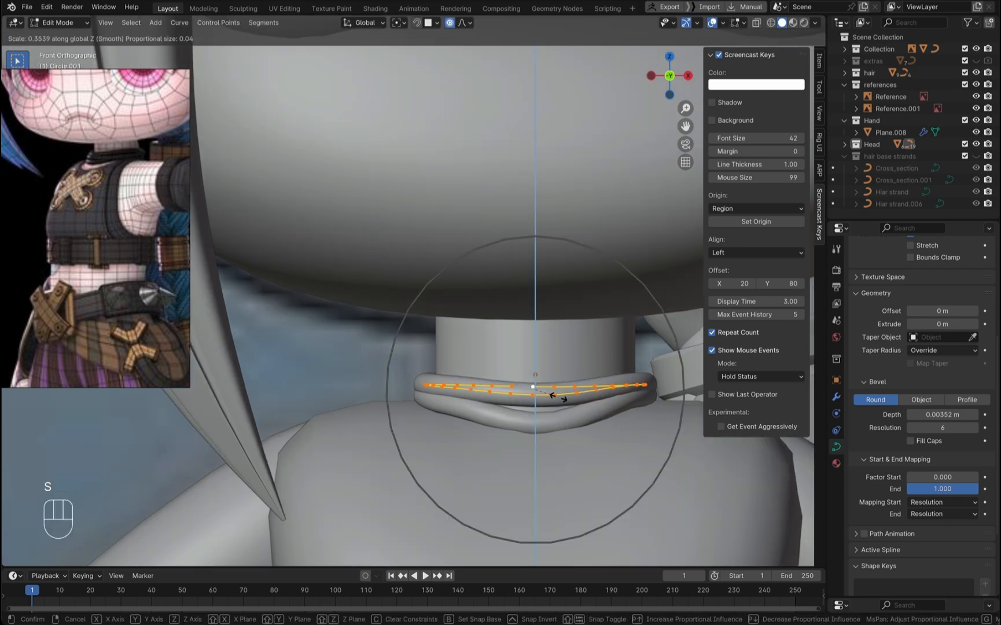
pyautogui.click(554, 398)
# Step: Examine how the collar wraps around the neck in the reference image and compare it with the two rings
pyautogui.scroll(1, 572, 398)
pyautogui.keyDown('shift'); pyautogui.moveTo(572, 398); pyautogui.dragTo(470, 366, button='middle'); pyautogui.keyUp('shift')
pyautogui.scroll(1, 471, 369)
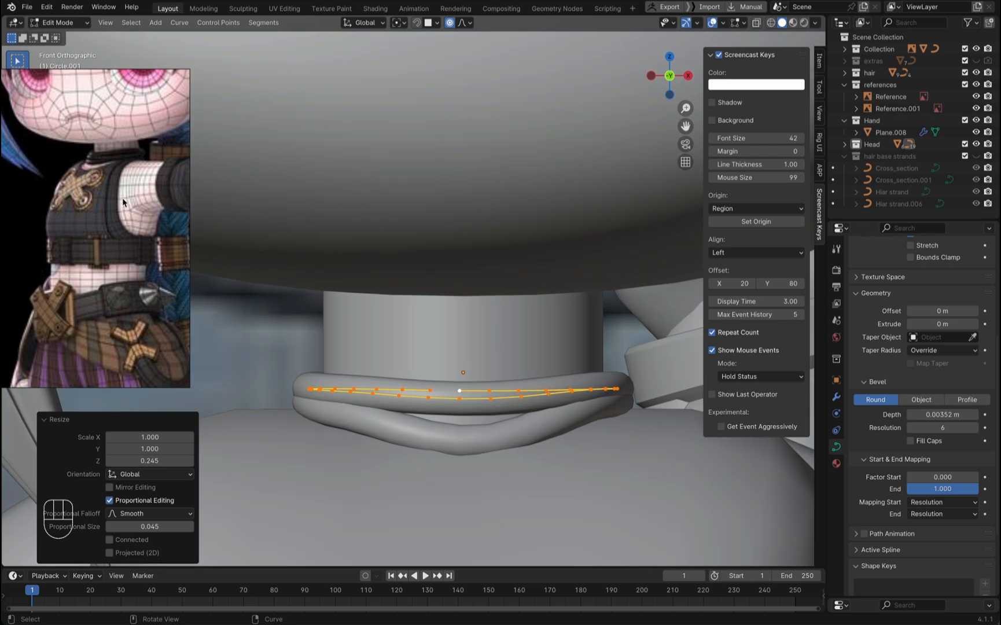
pyautogui.scroll(5, 123, 202)
pyautogui.scroll(-10, 123, 202)
pyautogui.moveTo(121, 201); pyautogui.dragTo(151, 272, button='middle')
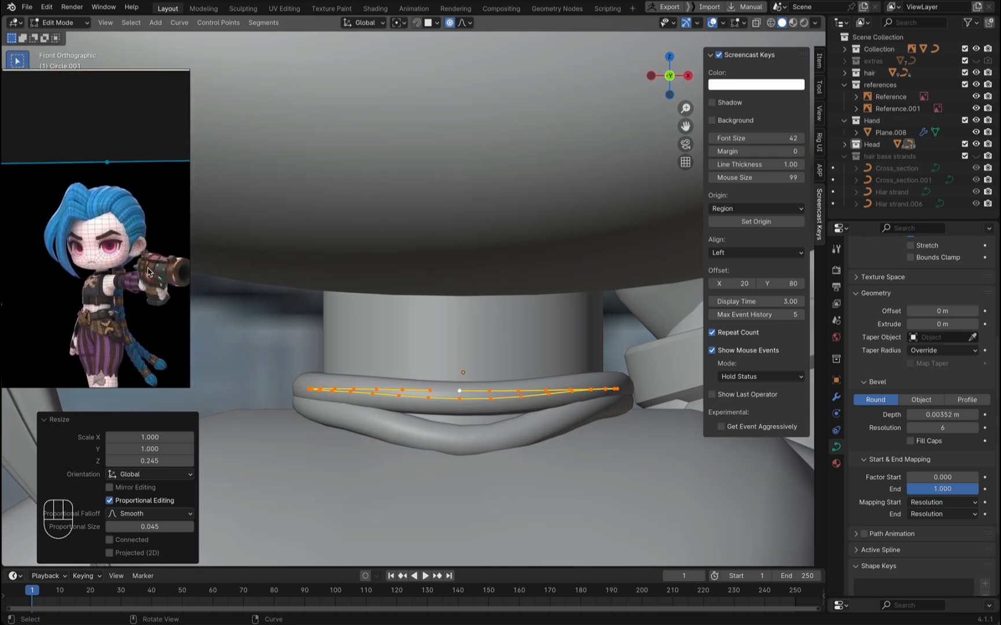
pyautogui.scroll(6, 97, 267)
pyautogui.scroll(2, 107, 253)
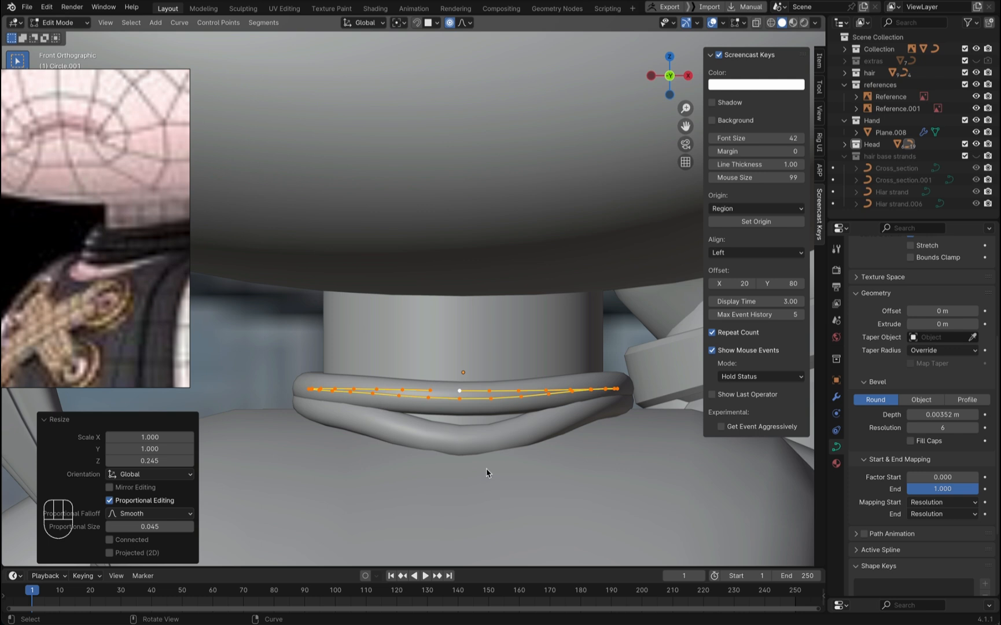
# Step: Switch to editing the lower ring and raise a front point slightly along Z with proportional editing
pyautogui.click(473, 418)
pyautogui.moveTo(473, 417); pyautogui.dragTo(534, 428, button='middle')
pyautogui.hotkey('ctrl', 'Tab')
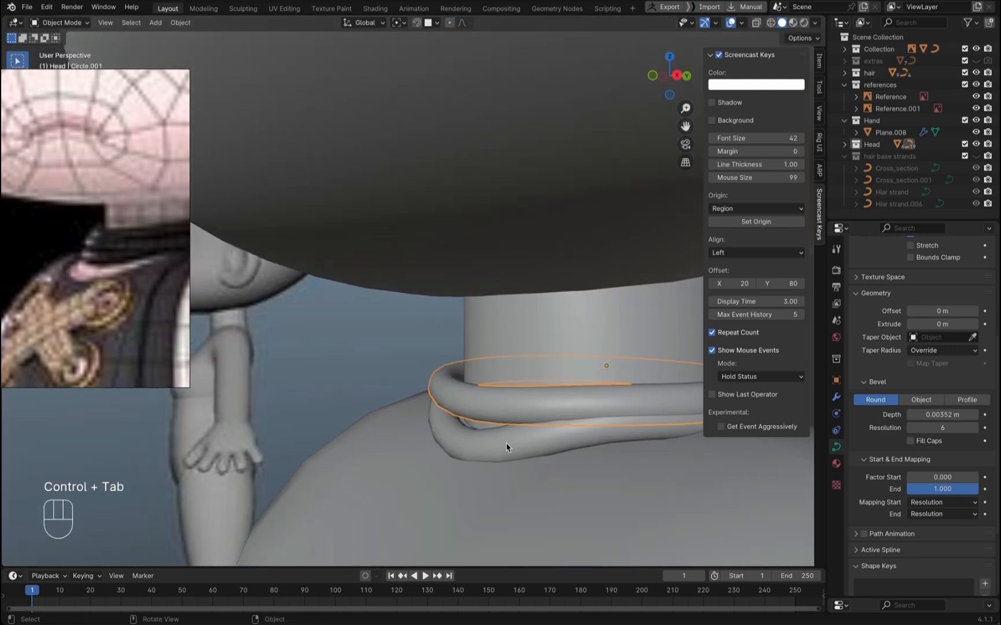
pyautogui.click(506, 444)
pyautogui.press('Tab')
pyautogui.click(505, 443)
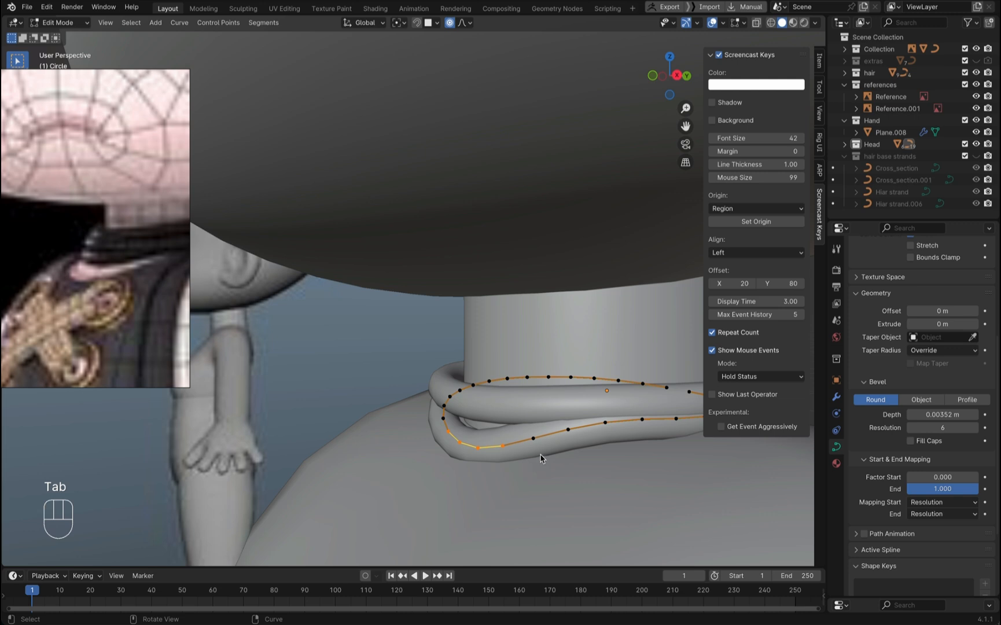
pyautogui.press('g')
pyautogui.press('z')
pyautogui.click(542, 446)
# Step: Fine-tune a lower-ring point on the +X side, lowering it about 0.001 m along Z and nudging it about 0.001 m back up
pyautogui.moveTo(543, 446); pyautogui.dragTo(628, 417, button='middle')
pyautogui.click(616, 412)
pyautogui.press('g')
pyautogui.press('z')
pyautogui.click(629, 416)
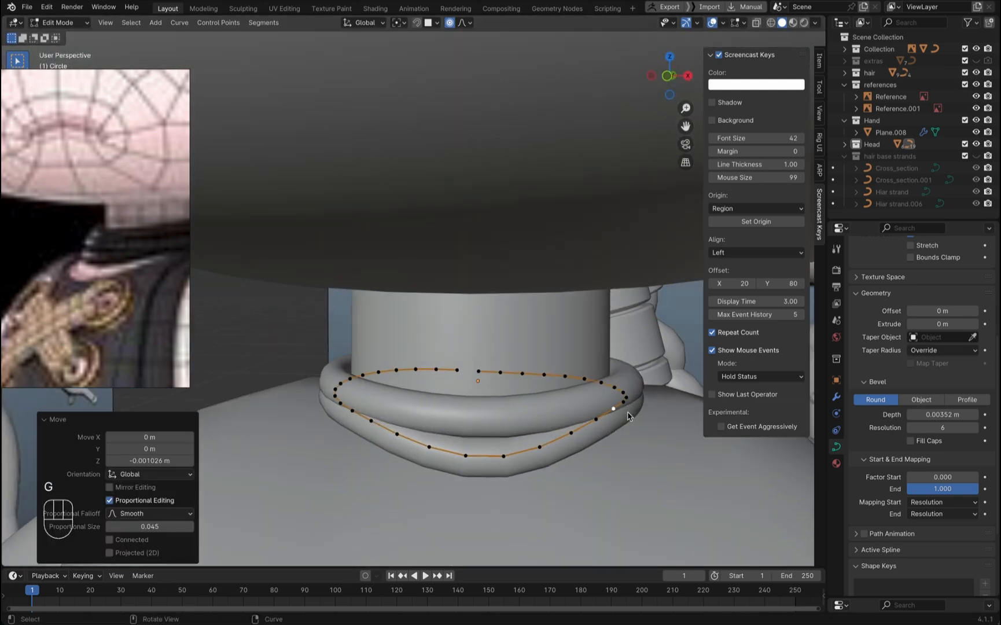
pyautogui.press('g')
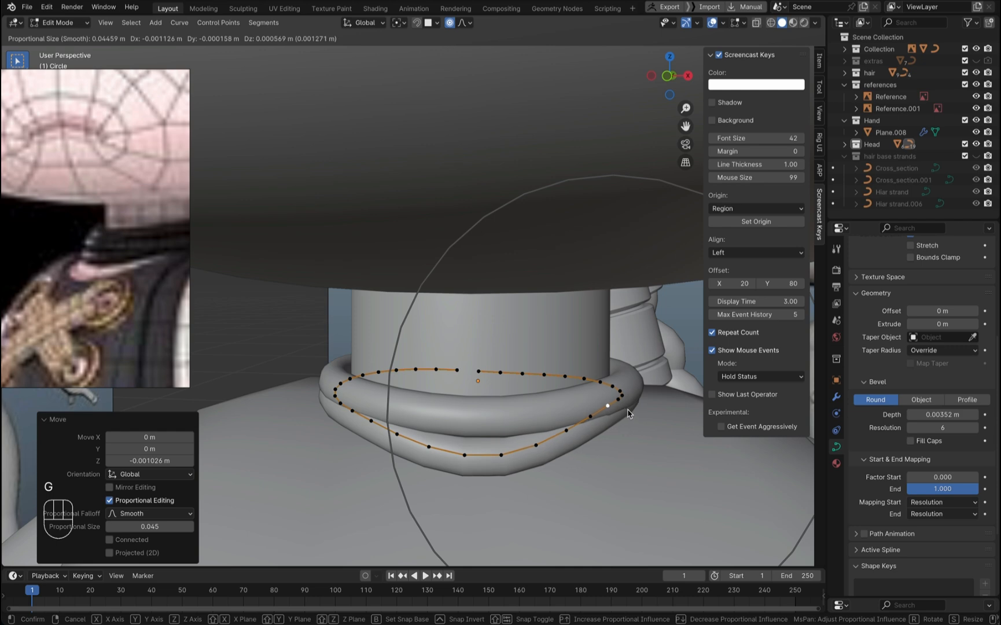
pyautogui.click(629, 413)
# Step: Adjust the same lower-ring point's height along Z from a side angle and return to Object Mode
pyautogui.moveTo(629, 412); pyautogui.dragTo(550, 447, button='middle')
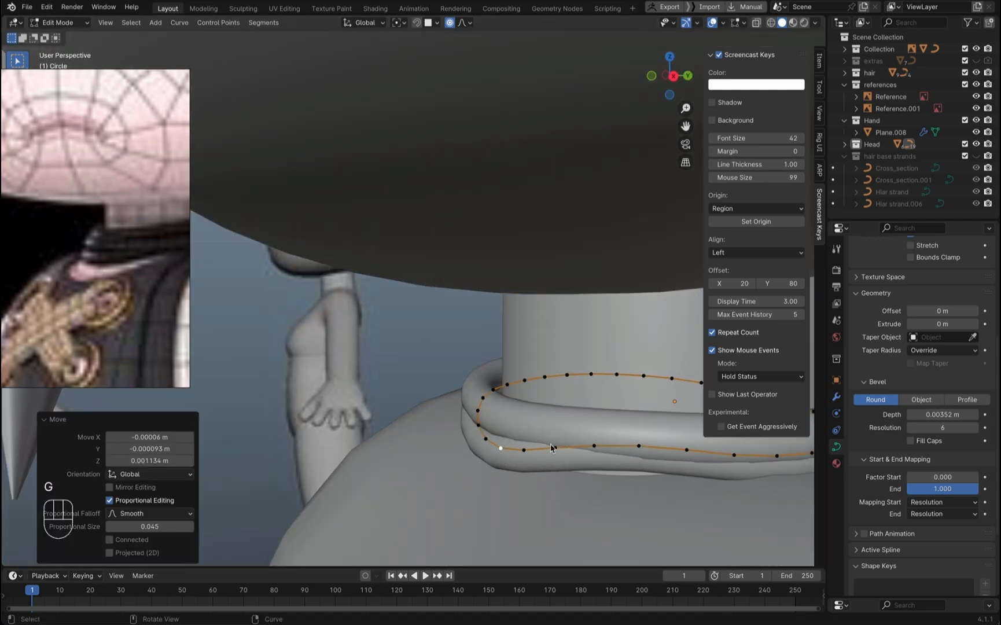
pyautogui.press('g')
pyautogui.press('z')
pyautogui.click(633, 452)
pyautogui.moveTo(632, 452); pyautogui.dragTo(642, 512, button='middle')
pyautogui.hotkey('ctrl', 'Tab')
# Step: Select both collar rings and lower them together slightly along Z toward the shoulders
pyautogui.click(538, 441)
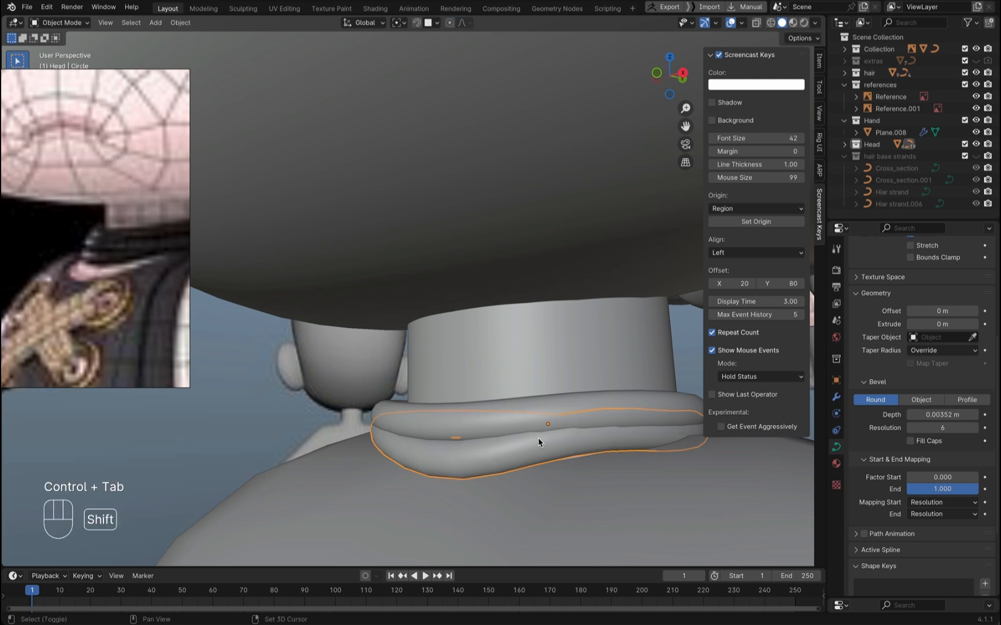
pyautogui.keyDown('shift'); pyautogui.click(552, 421); pyautogui.keyUp('shift')
pyautogui.press('g')
pyautogui.press('z')
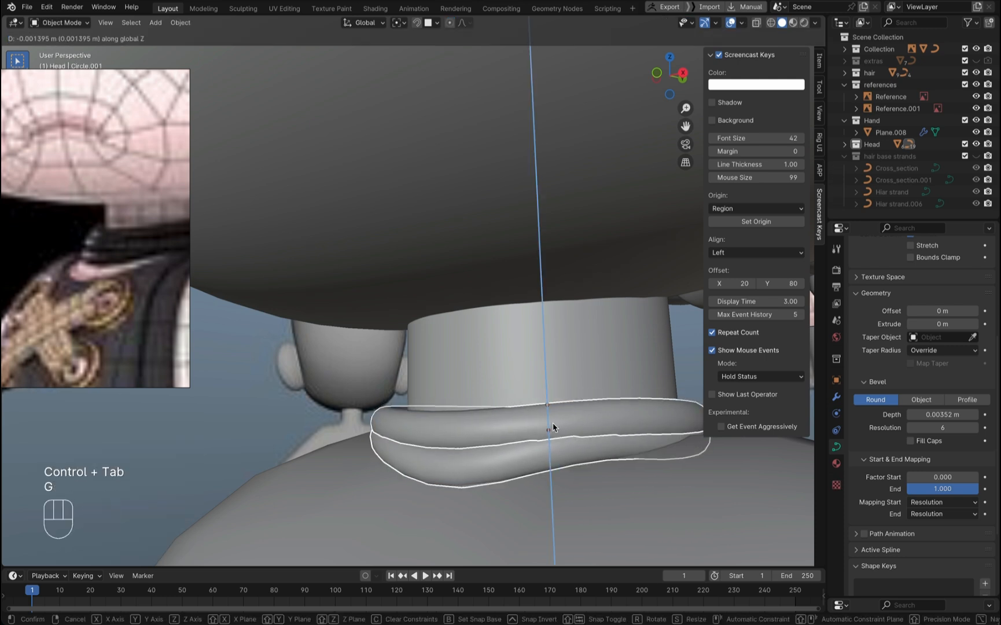
pyautogui.click(553, 429)
# Step: Duplicate the upper collar ring and move the copy up along Z to stack a third ring around the neck
pyautogui.moveTo(552, 428); pyautogui.dragTo(453, 429, button='middle')
pyautogui.click(457, 449)
pyautogui.click(425, 420)
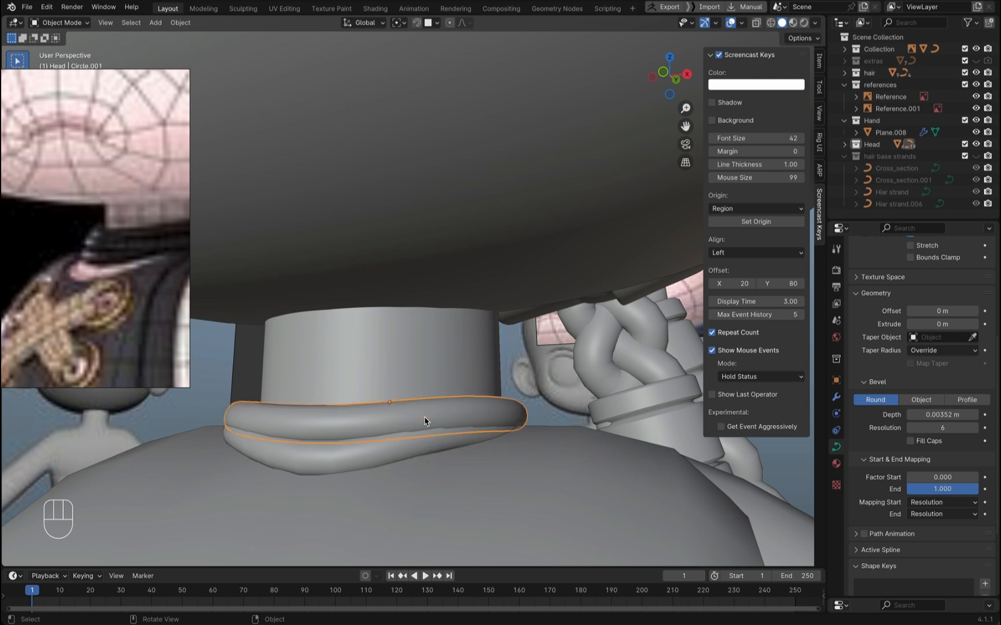
pyautogui.hotkey('shift', 'd')
pyautogui.press('z')
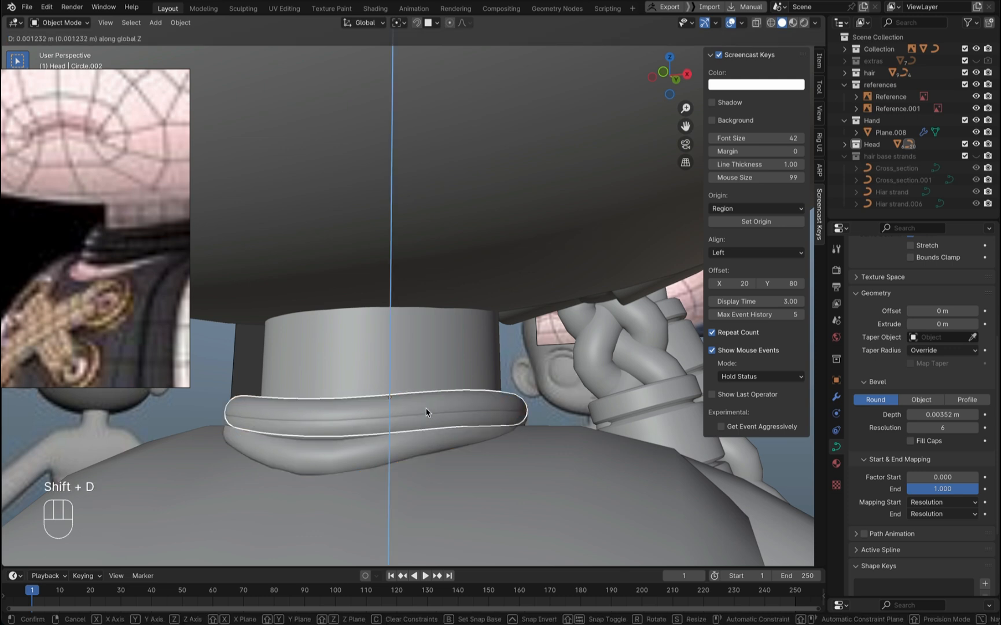
pyautogui.click(427, 403)
# Step: Scale all points of the third ring to about 0.92 in Edit Mode, then return to Object Mode
pyautogui.press('Tab')
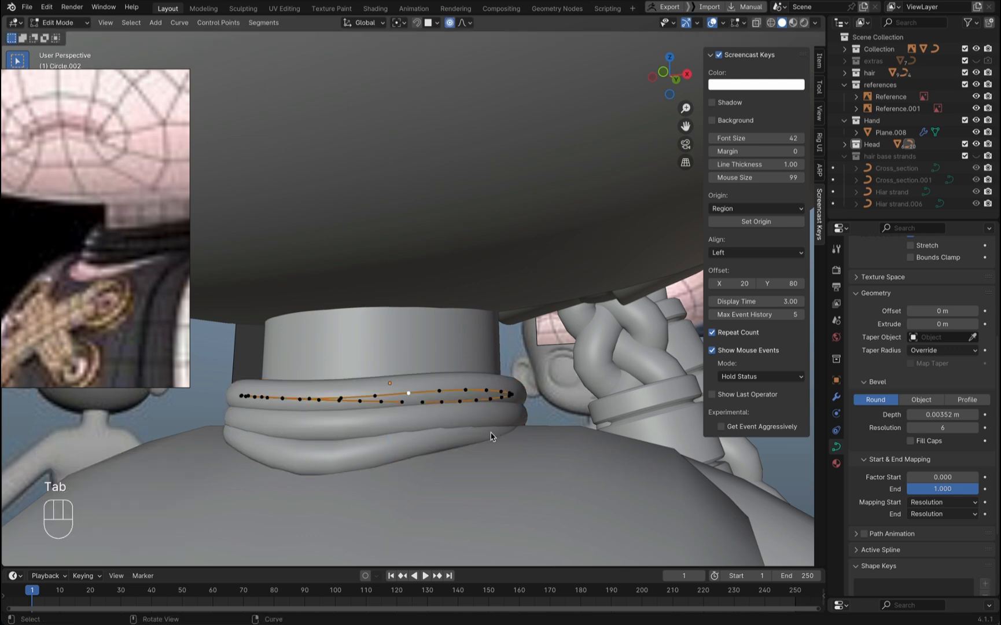
pyautogui.press('a')
pyautogui.press('s')
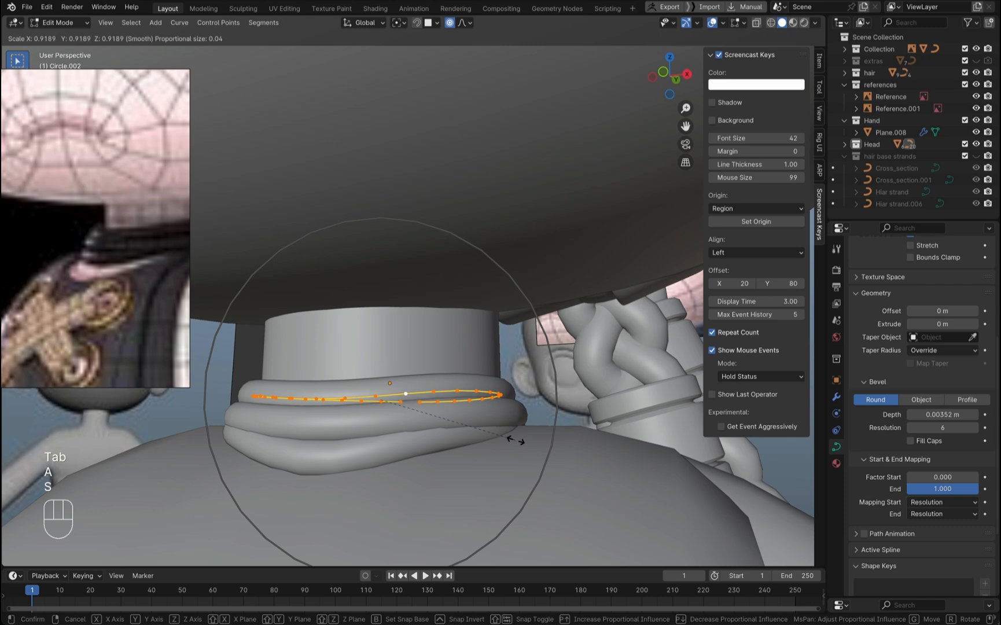
pyautogui.click(515, 440)
pyautogui.moveTo(468, 422); pyautogui.dragTo(449, 409, button='middle')
pyautogui.click(441, 399)
pyautogui.hotkey('ctrl', 'Tab')
pyautogui.press('Tab')
pyautogui.press('Tab')
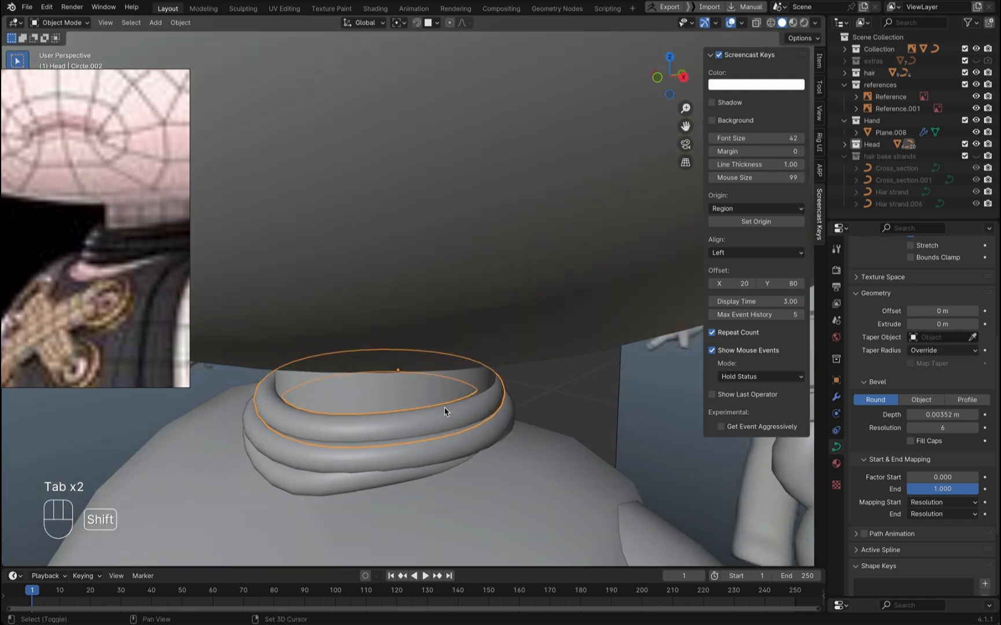
# Step: Duplicate the third ring about 0.0028 m up along Z and scale the fourth ring down to fit the neck
pyautogui.hotkey('shift', 'd')
pyautogui.press('z')
pyautogui.click(444, 402)
pyautogui.press('s')
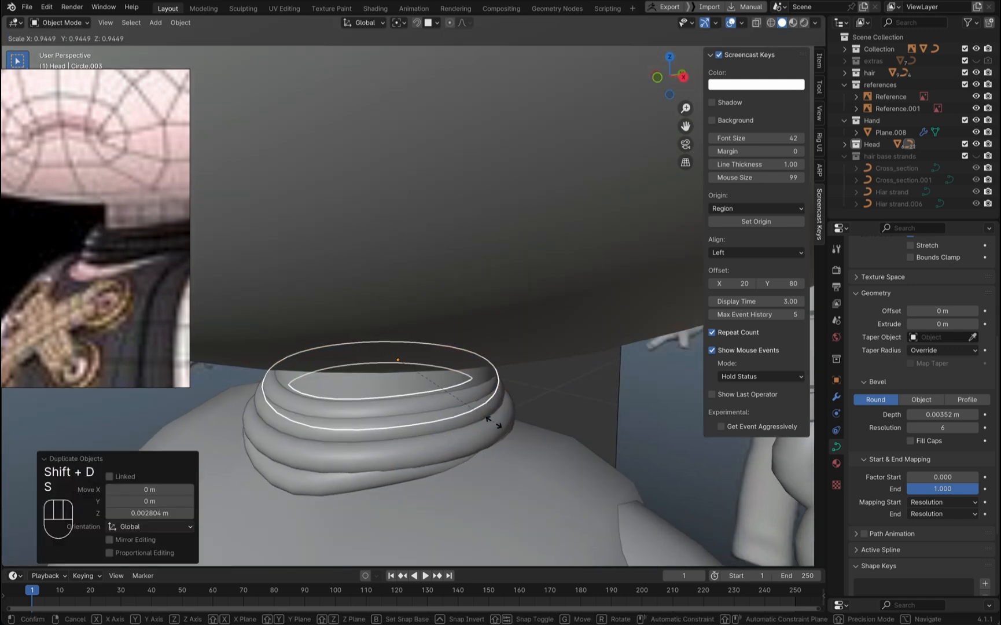
pyautogui.click(487, 417)
pyautogui.moveTo(486, 417); pyautogui.dragTo(417, 419, button='middle')
pyautogui.press('s')
pyautogui.click(491, 415)
pyautogui.click(493, 418)
# Step: Select the lower three collar rings and scale all their points along X by about 1.10 in Edit Mode
pyautogui.press('KP_1')
pyautogui.hotkey('ctrl', 'Tab')
pyautogui.scroll(-4, 417, 415)
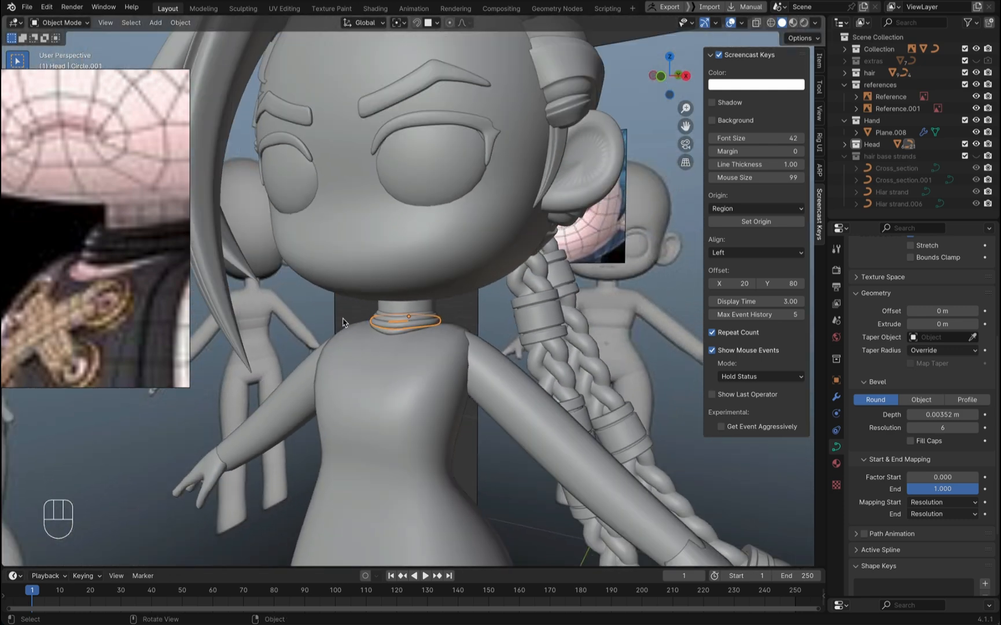
pyautogui.click(352, 308)
pyautogui.scroll(-3, 352, 308)
pyautogui.scroll(6, 352, 308)
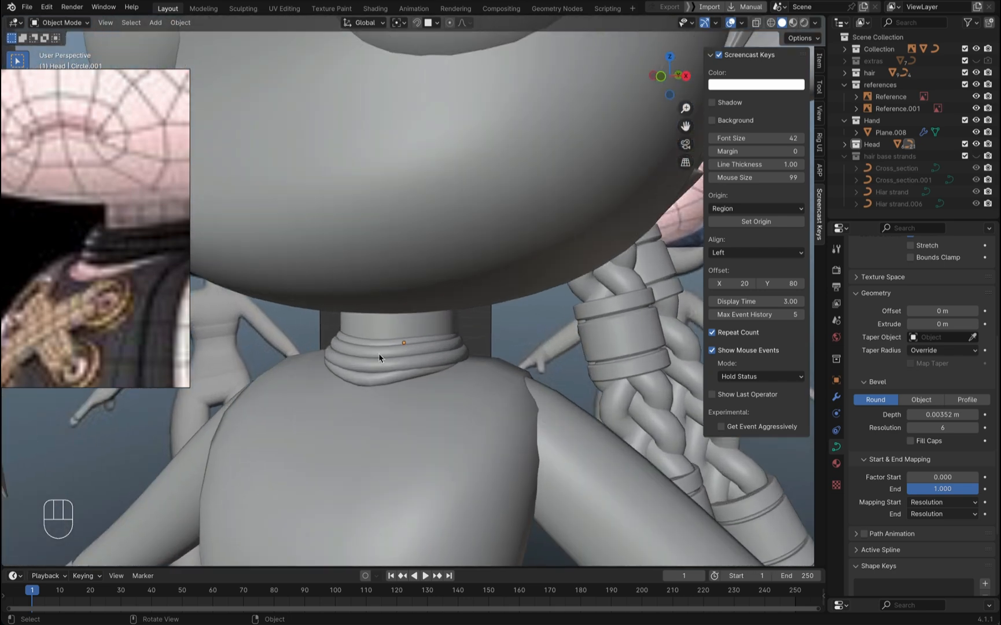
pyautogui.keyDown('shift'); pyautogui.click(403, 361); pyautogui.keyUp('shift')
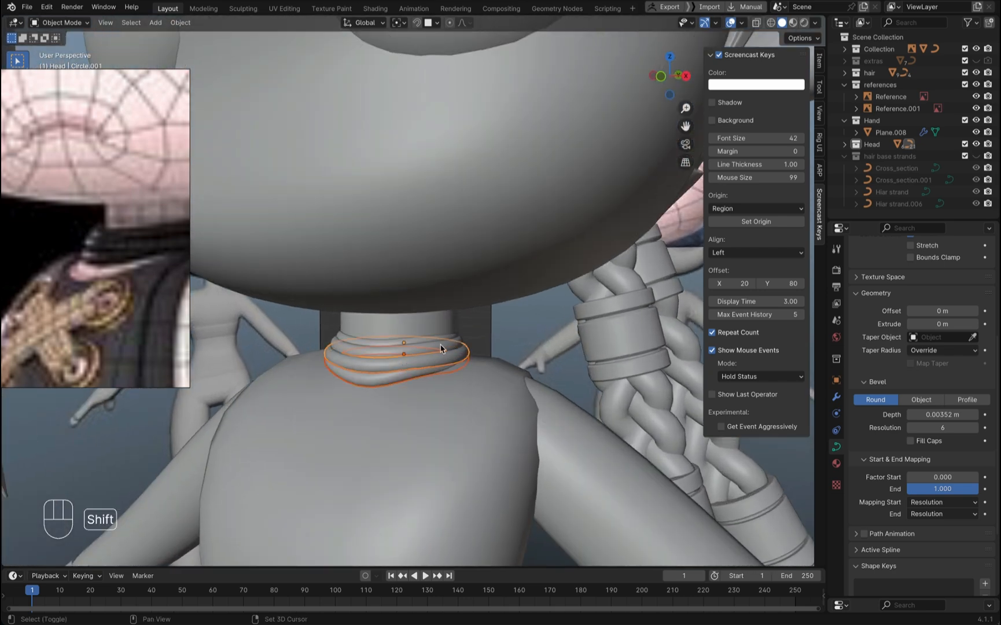
pyautogui.press('Tab')
pyautogui.press('a')
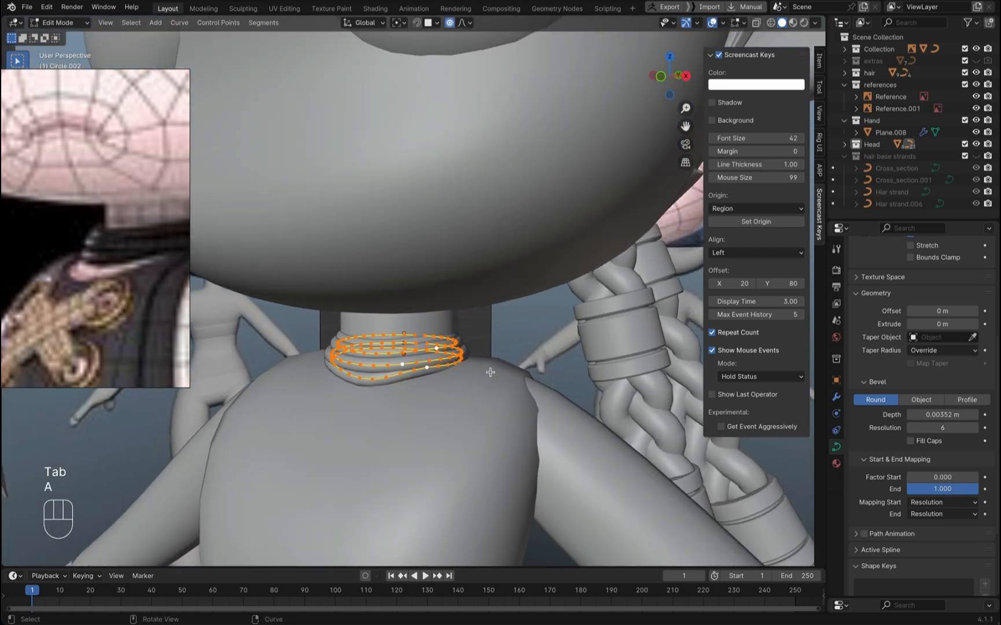
pyautogui.press('s')
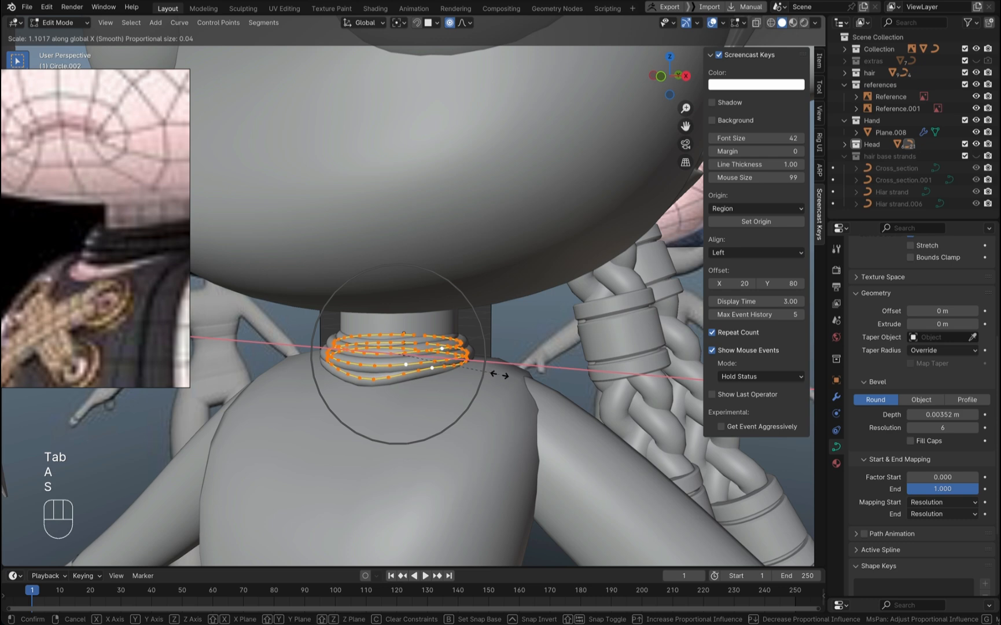
pyautogui.click(498, 374)
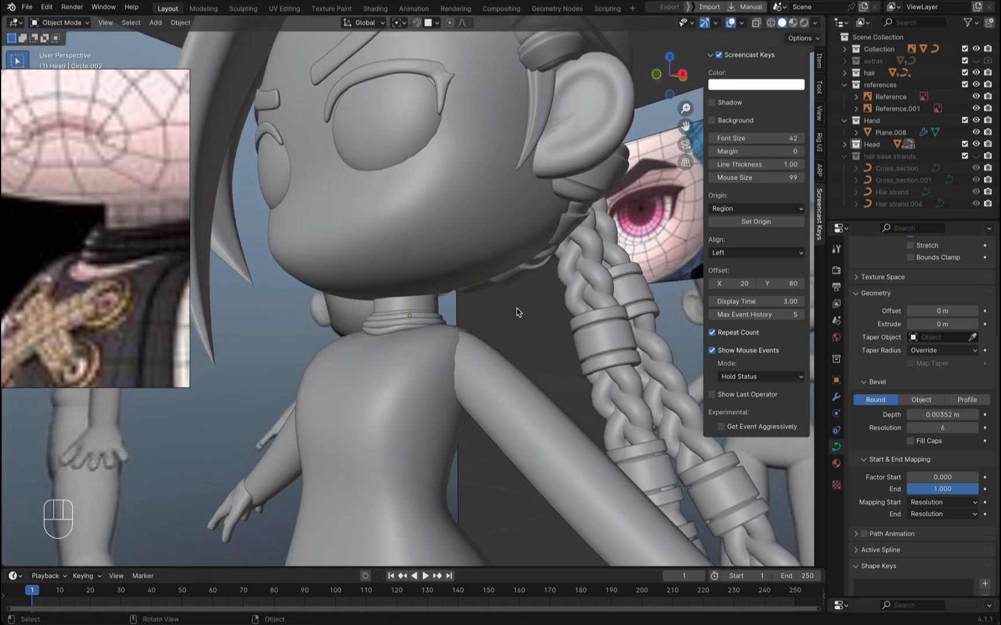
# Step: Compare the collar with the whole reference, then select all four collar rings and join them into one object
pyautogui.scroll(-8, 478, 317)
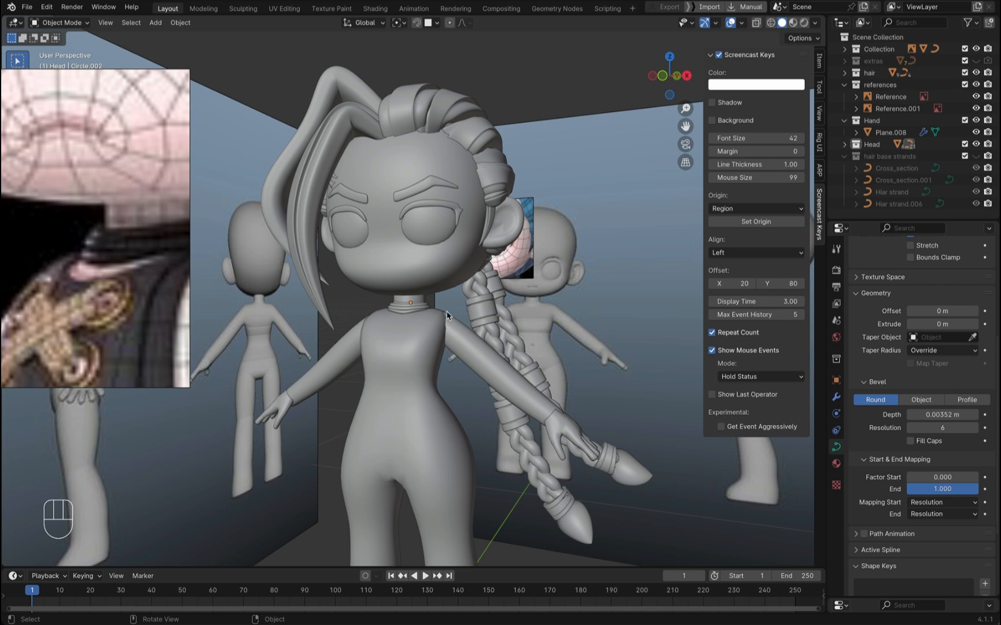
pyautogui.scroll(1, 447, 315)
pyautogui.scroll(-2, 447, 315)
pyautogui.scroll(-6, 136, 292)
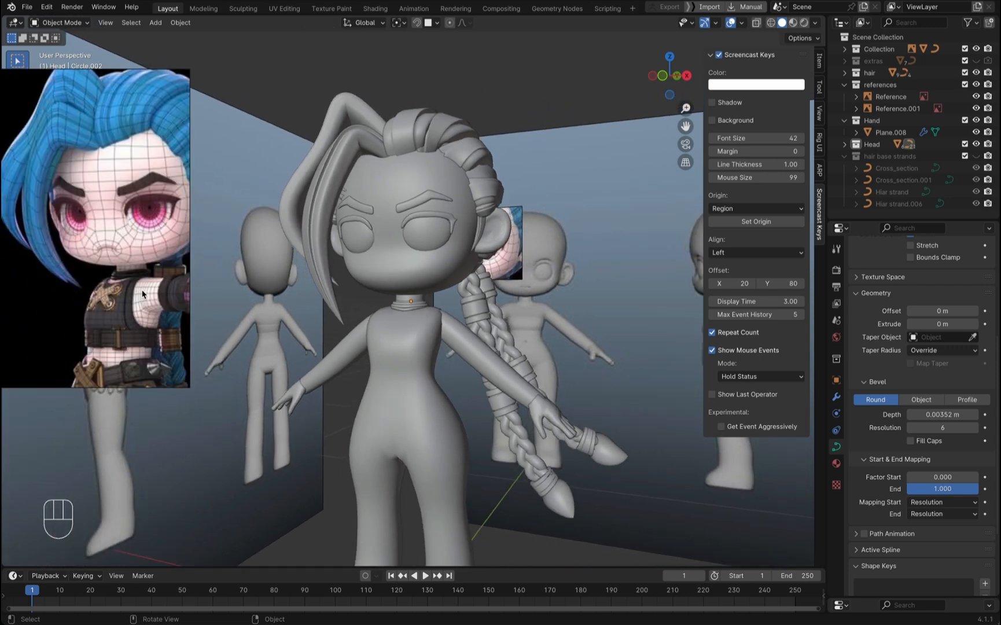
pyautogui.click(437, 326)
pyautogui.scroll(8, 420, 356)
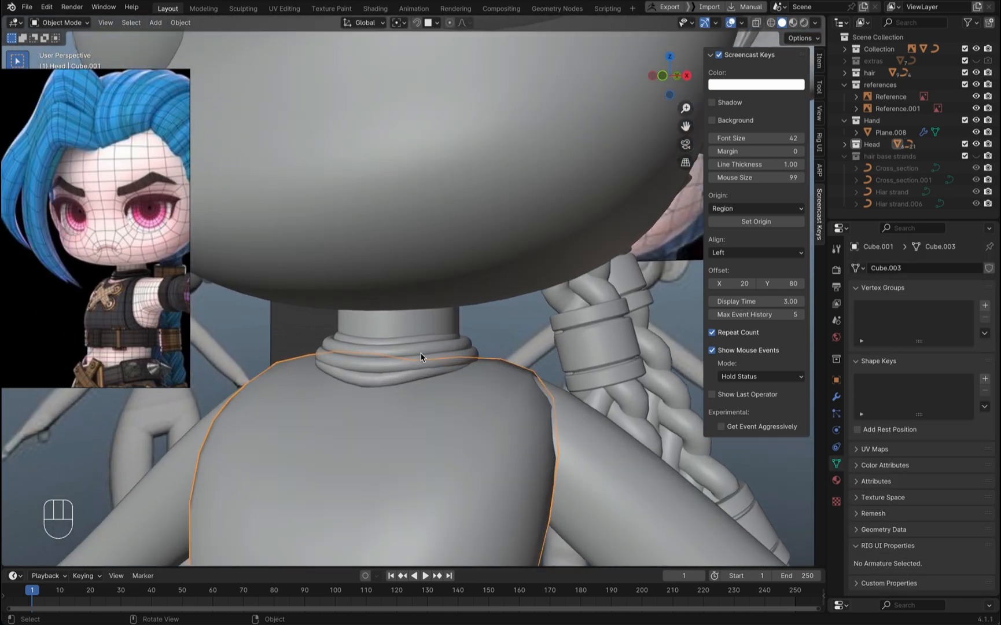
pyautogui.click(402, 407)
pyautogui.keyDown('shift'); pyautogui.click(430, 380); pyautogui.keyUp('shift')
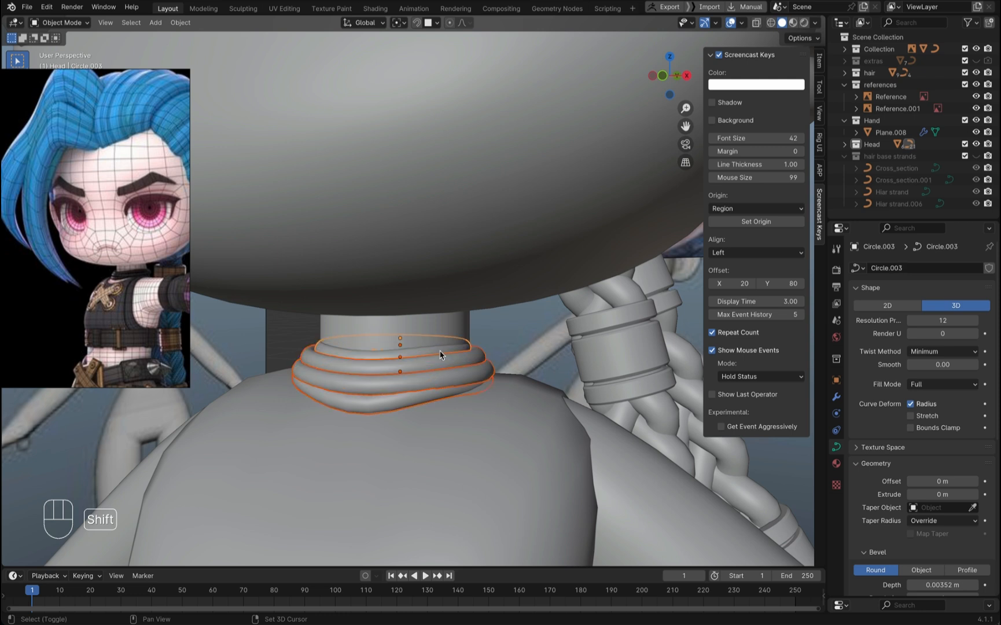
pyautogui.press('super+j')
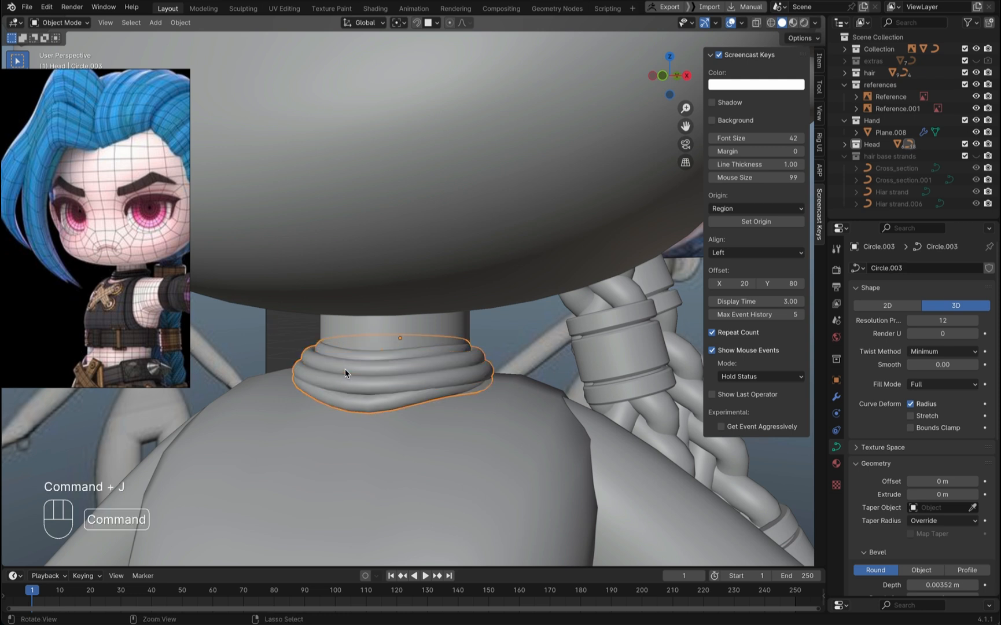
# Step: Convert the joined collar curves to a mesh
pyautogui.click(179, 22)
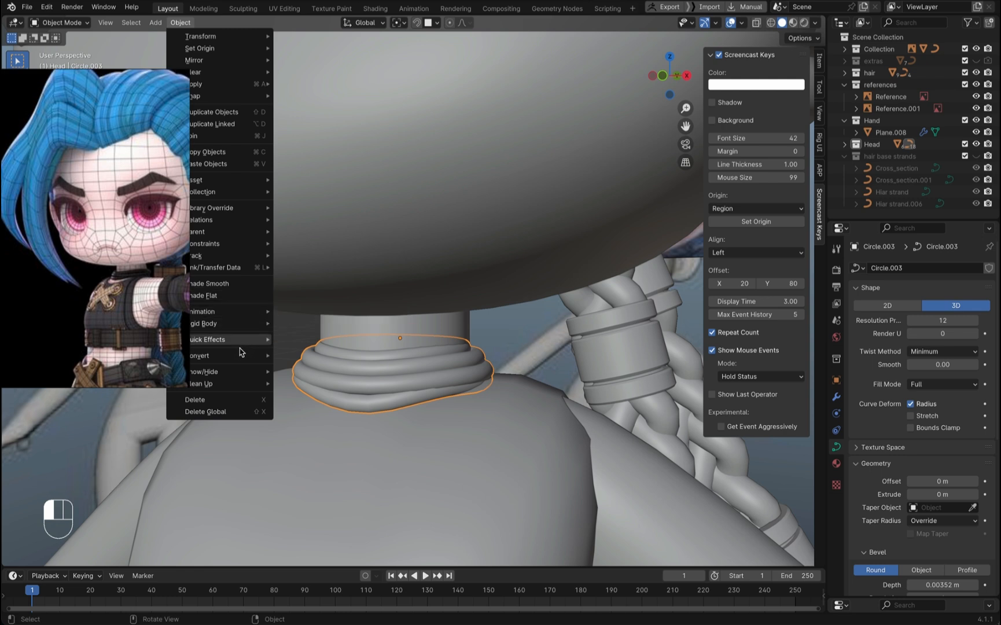
pyautogui.moveTo(245, 363)
pyautogui.click(299, 368)
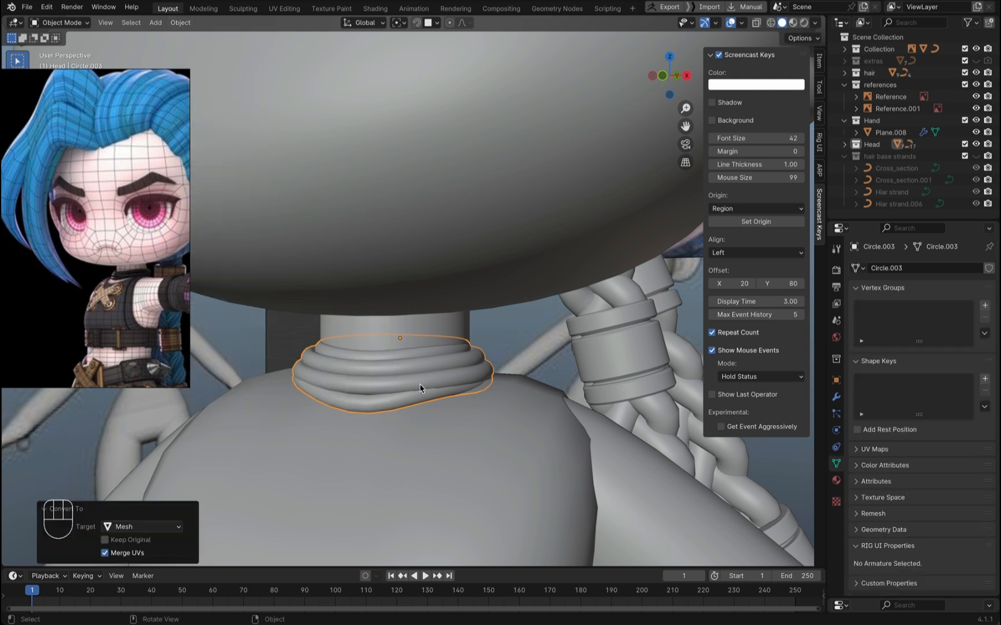
# Step: Select the whole collar mesh in Edit Mode and set the transform pivot point to Individual Origins
pyautogui.press('Tab')
pyautogui.press('a')
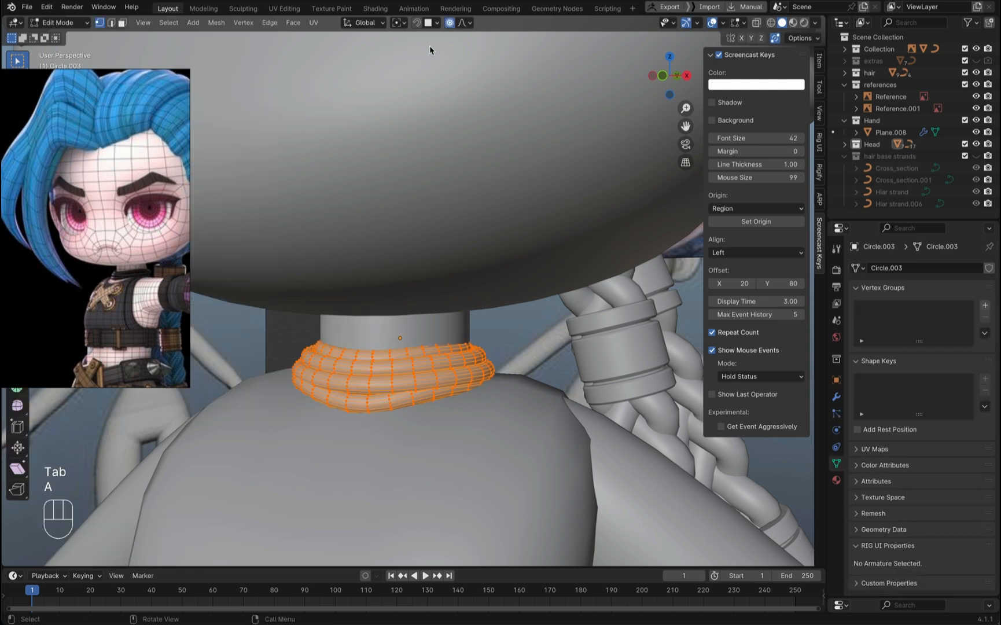
pyautogui.click(399, 23)
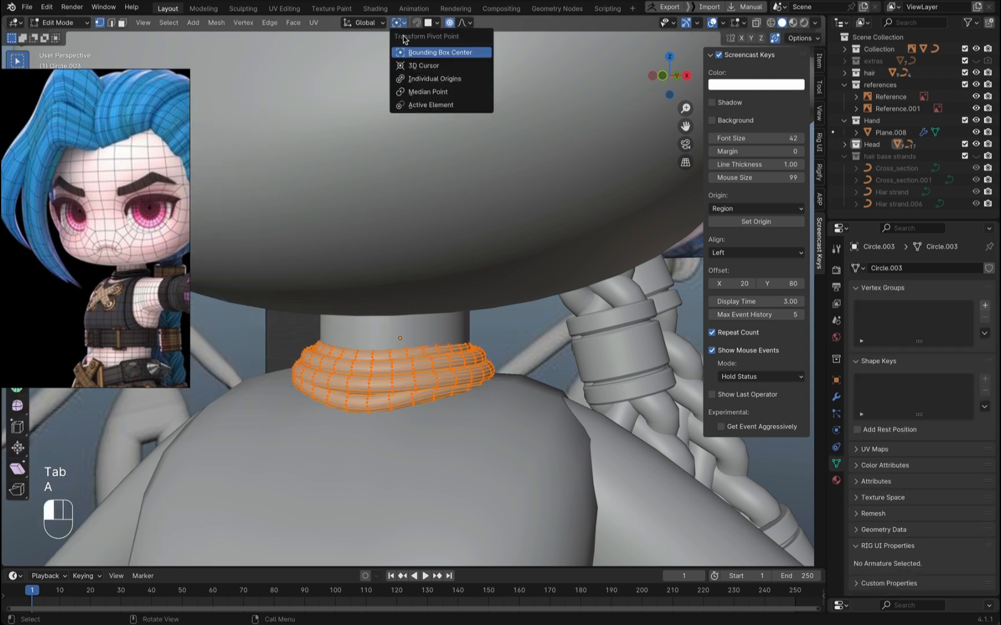
pyautogui.click(422, 79)
# Step: Try flattening the collar rings along Z to about 0.62 and return to Object Mode
pyautogui.press('s')
pyautogui.press('z')
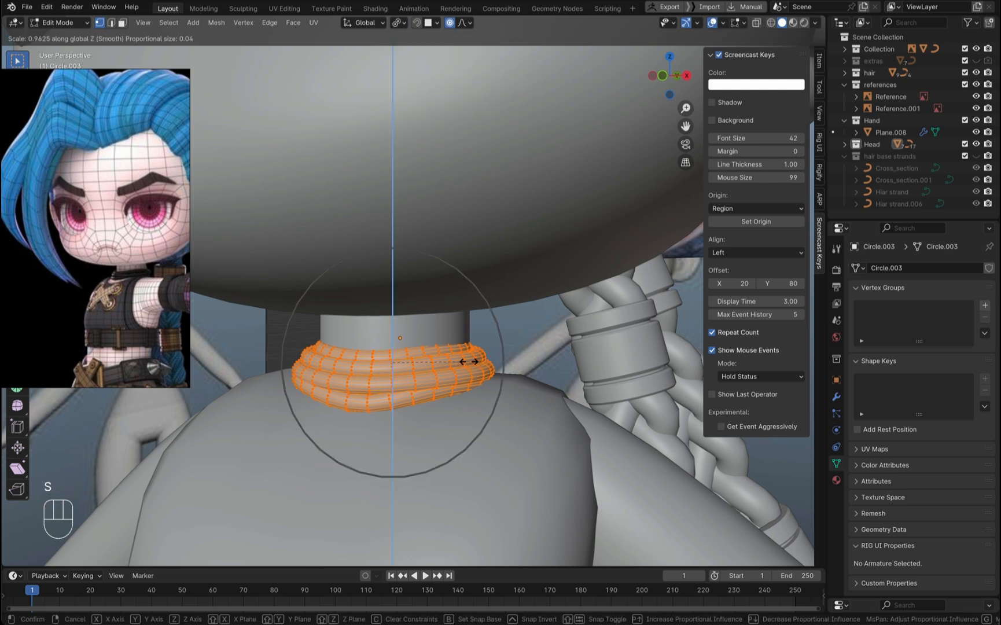
pyautogui.click(442, 361)
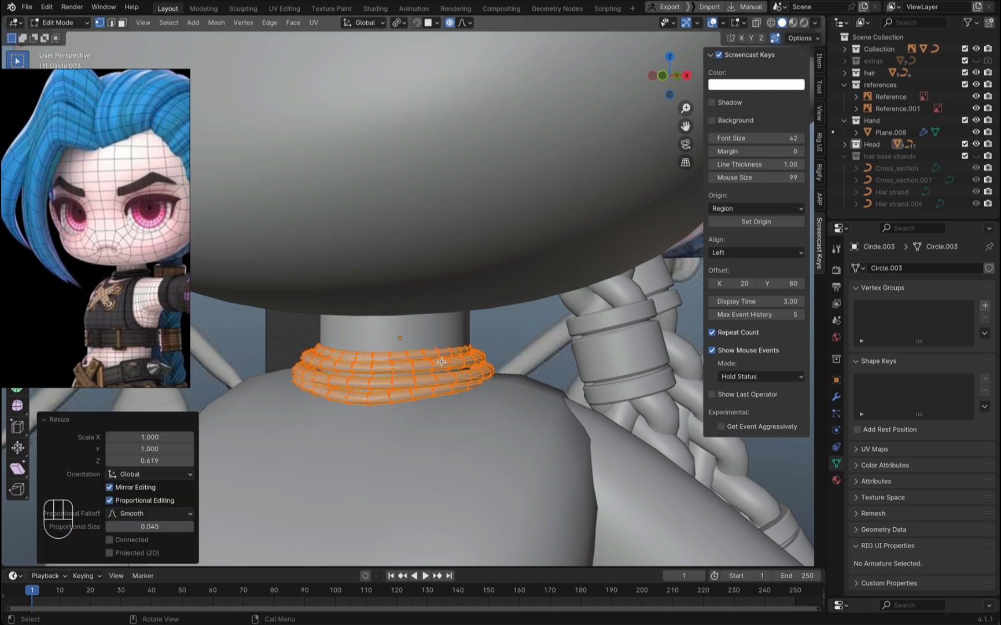
pyautogui.hotkey('ctrl', 'Tab')
pyautogui.click(391, 363)
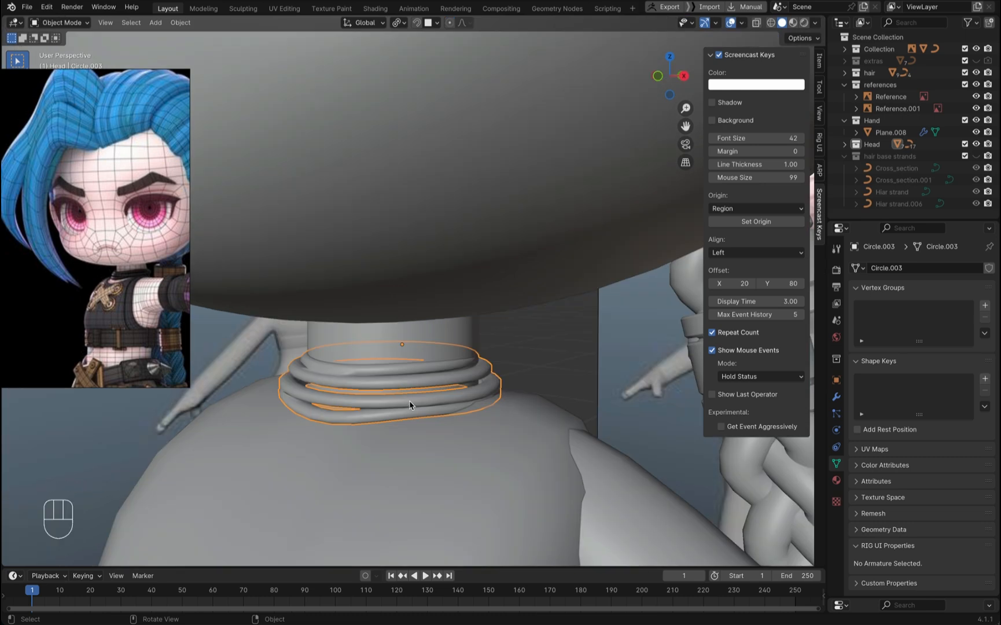
# Step: Try scaling the flattened collar rings back up along Z by about 1.14, then leave Edit Mode
pyautogui.press('Tab')
pyautogui.press('s')
pyautogui.press('z')
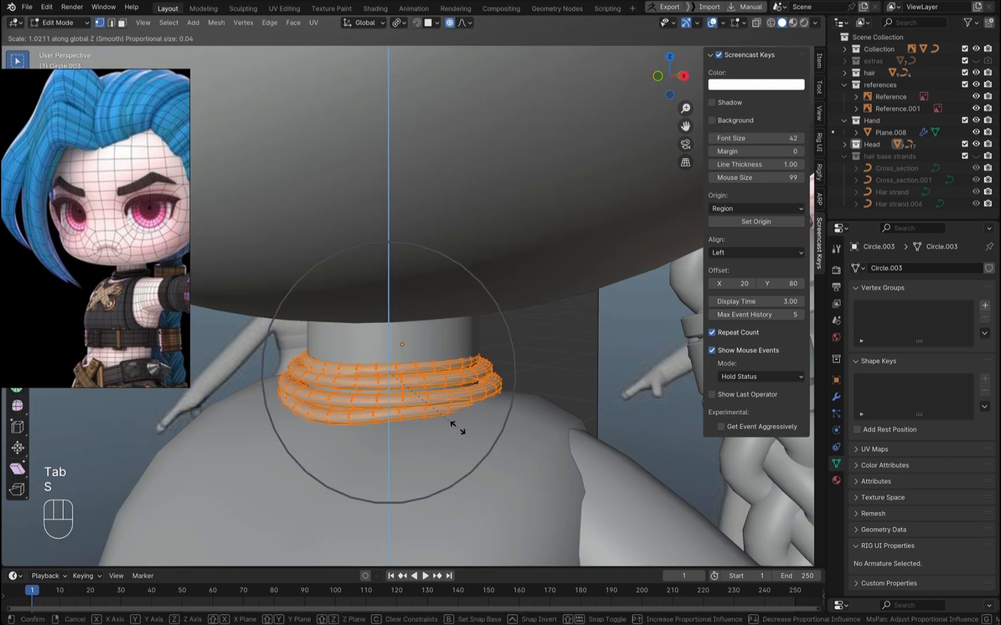
pyautogui.click(471, 428)
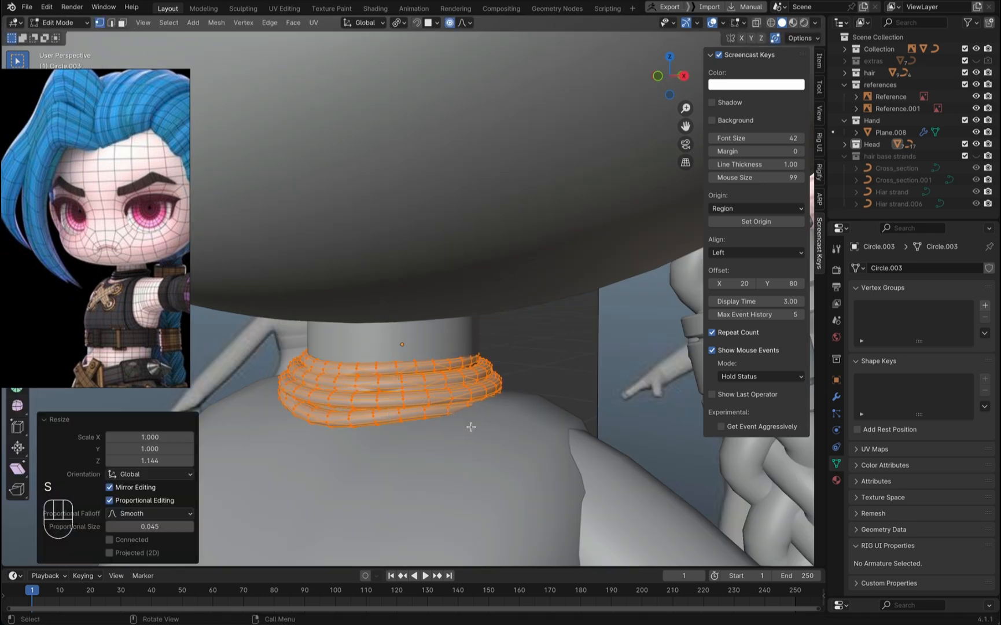
pyautogui.hotkey('ctrl', 'Tab')
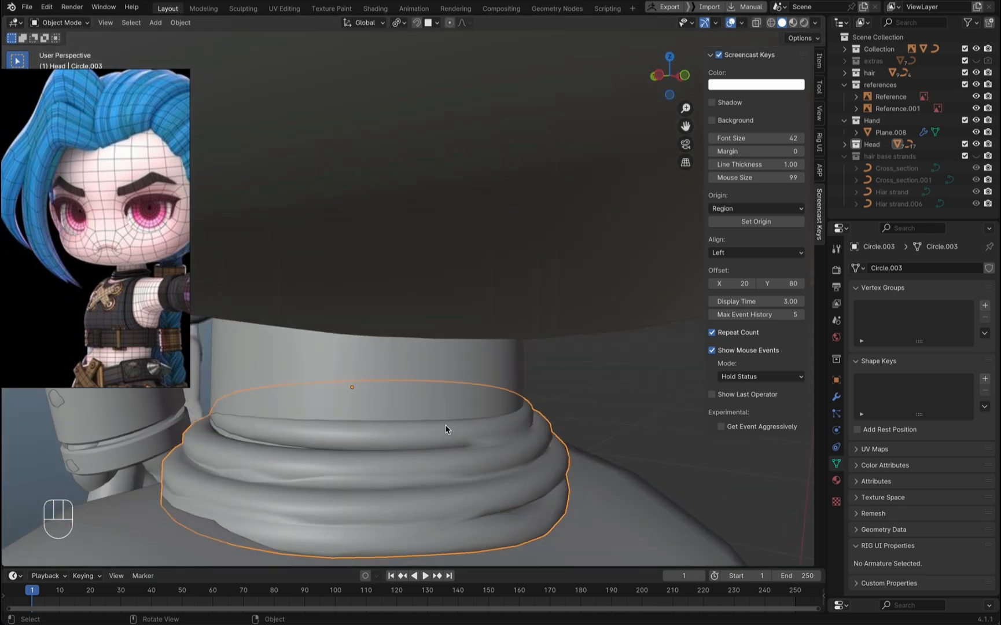
# Step: Undo both Z scalings of the collar mesh
pyautogui.press('Tab')
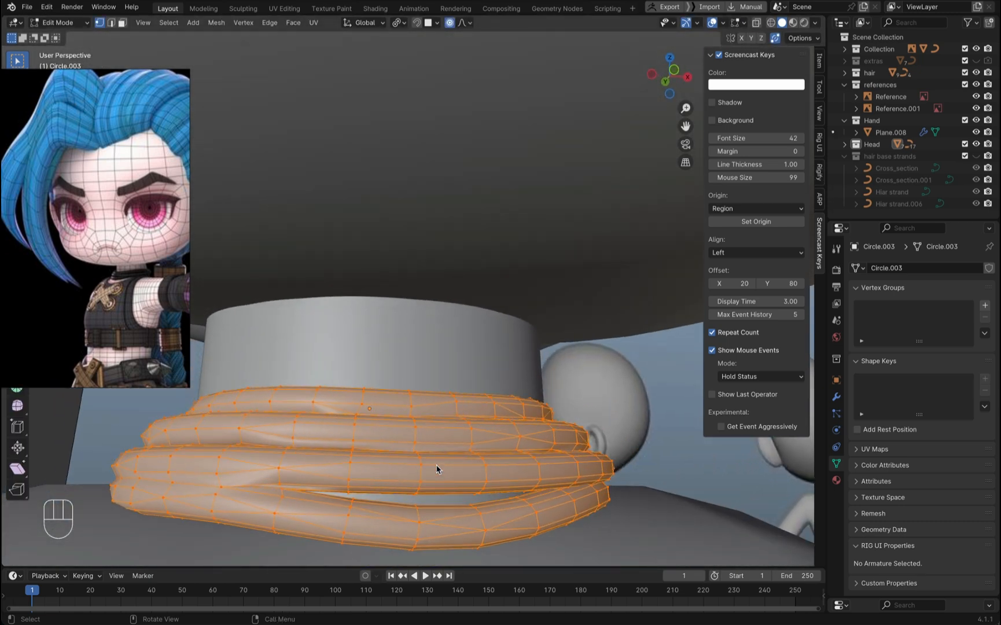
pyautogui.press('super+z')
pyautogui.press('super+z')
pyautogui.press('super+z')
pyautogui.press('super+z')
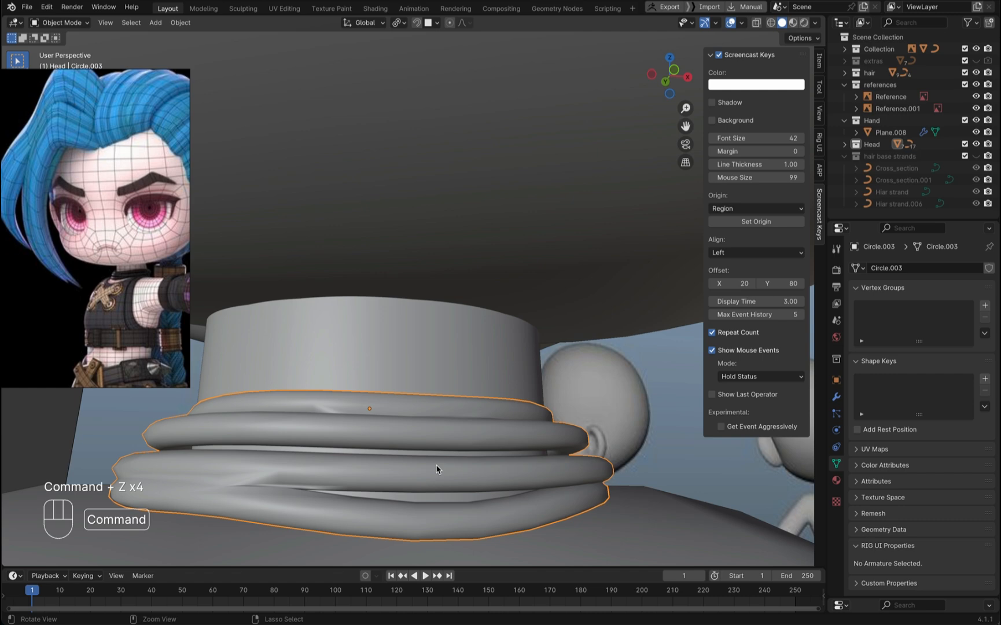
pyautogui.press('super+z')
pyautogui.press('super+z')
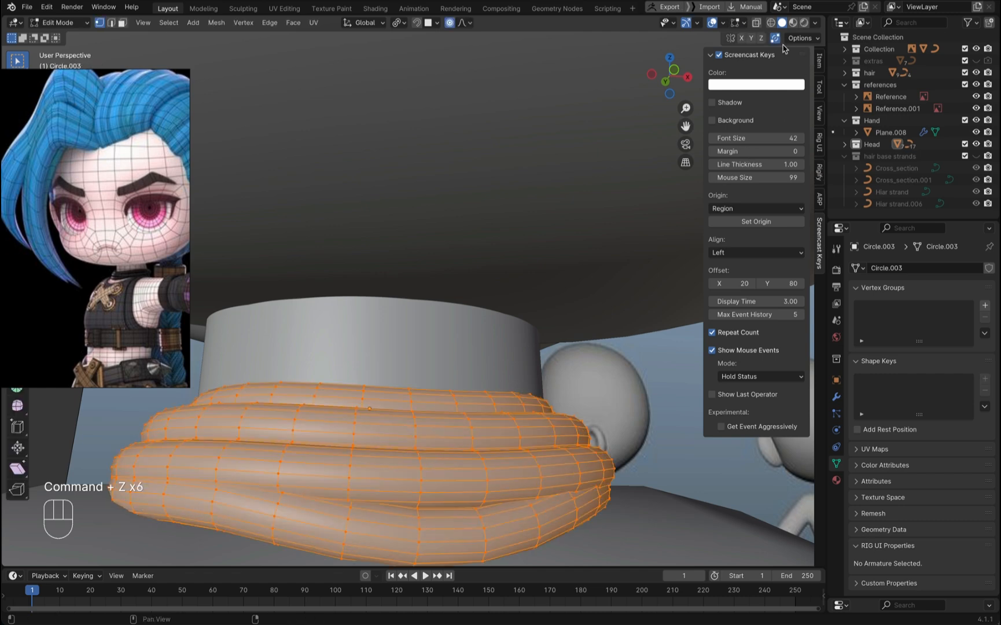
# Step: With Auto Merge off, scale the collar rings along Z to about 0.69, shrink them slightly overall, and return to Object Mode
pyautogui.press('s')
pyautogui.press('z')
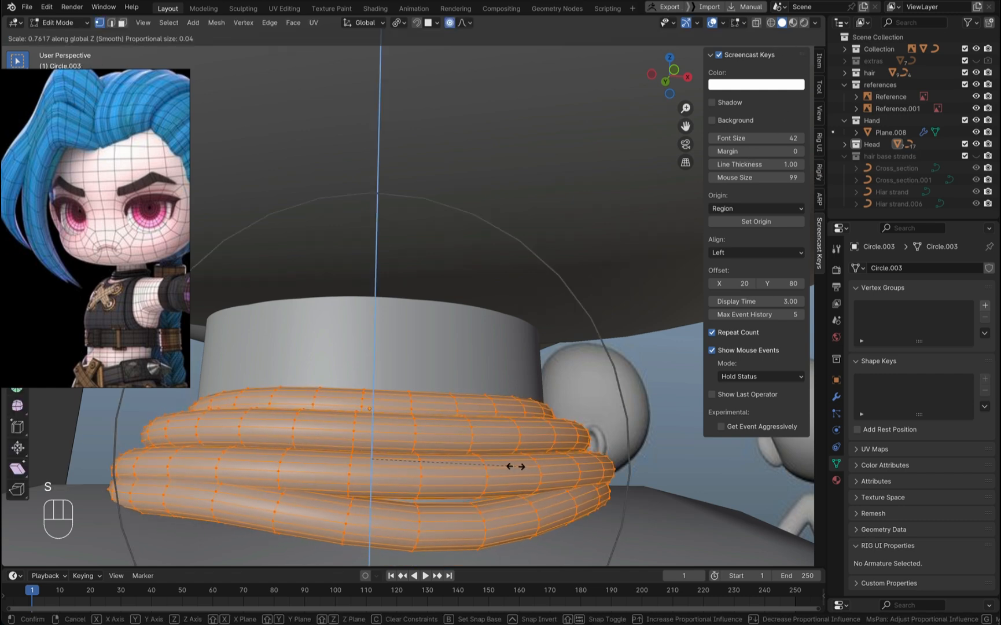
pyautogui.click(500, 465)
pyautogui.moveTo(501, 465); pyautogui.dragTo(632, 464, button='middle')
pyautogui.press('s')
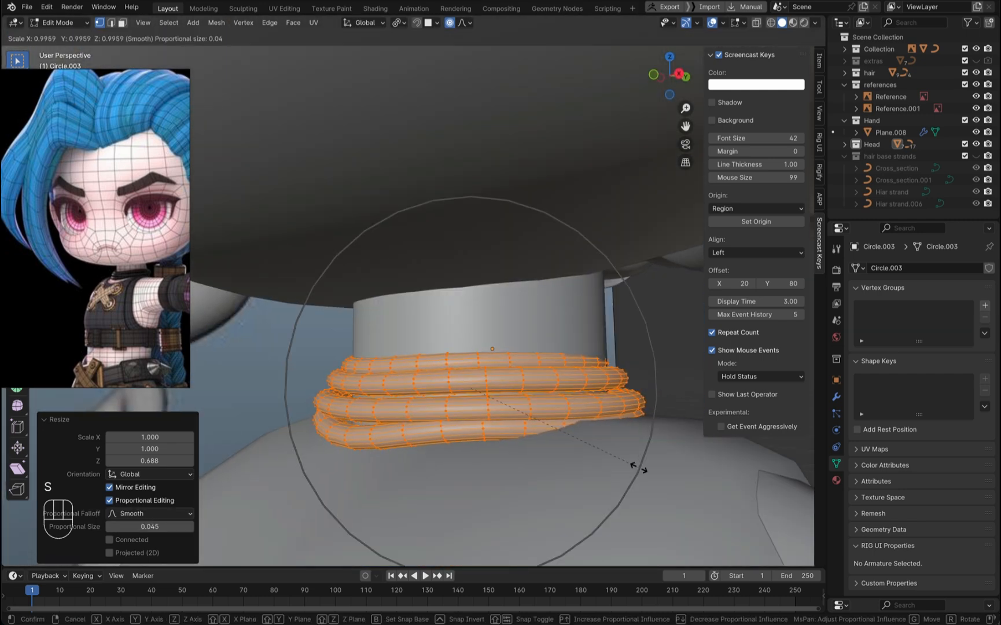
pyautogui.click(629, 465)
pyautogui.hotkey('ctrl', 'Tab')
pyautogui.click(476, 444)
# Step: Select the linked geometry of the second collar ring from the bottom in Edit Mode and lower it slightly along Z
pyautogui.moveTo(477, 441); pyautogui.dragTo(499, 478, button='middle')
pyautogui.scroll(1, 457, 464)
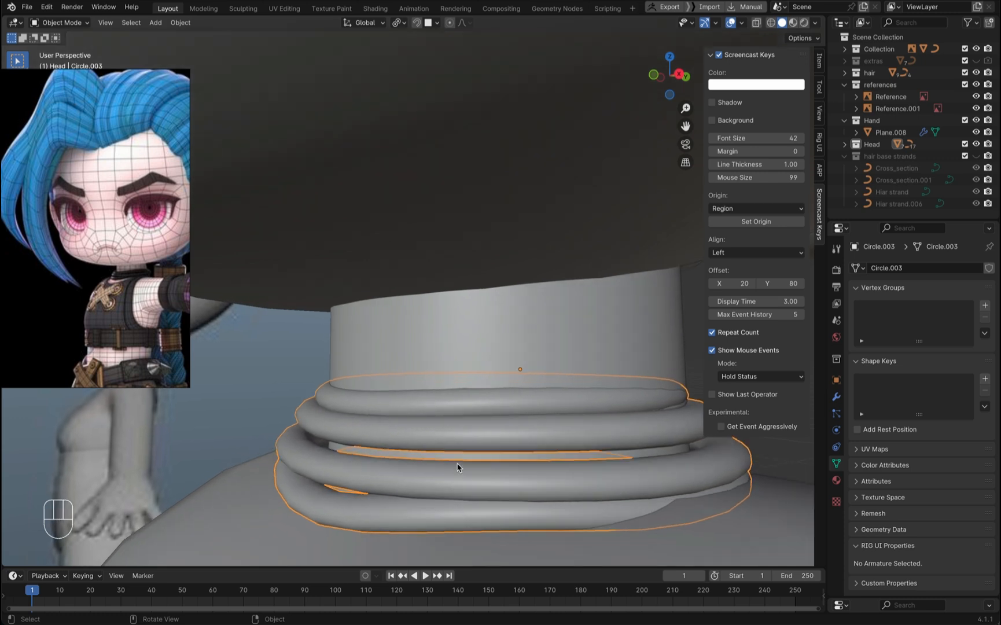
pyautogui.press('Tab')
pyautogui.click(498, 473)
pyautogui.press('l')
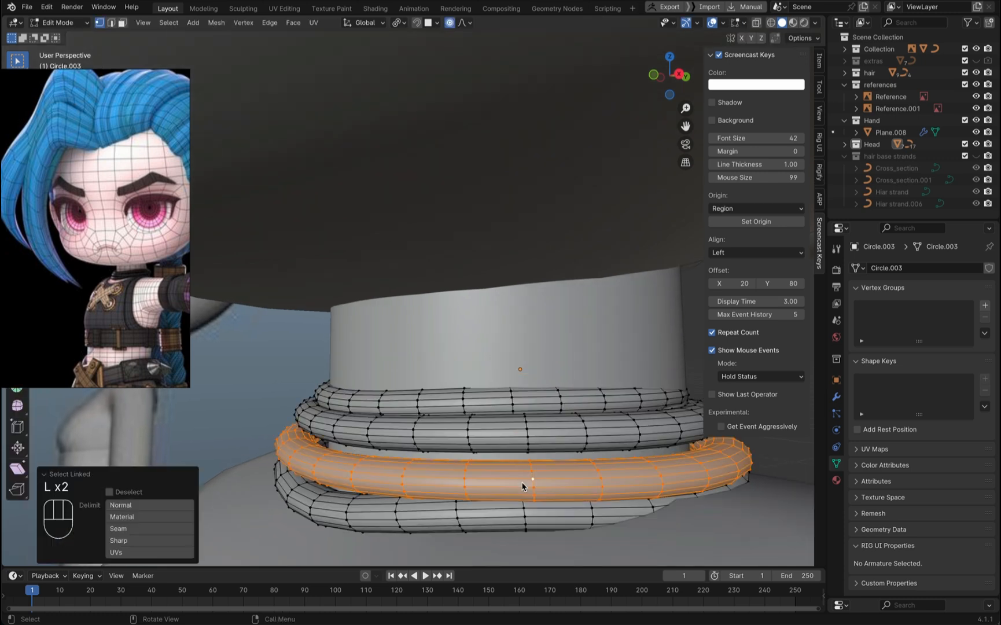
pyautogui.press('g')
pyautogui.press('z')
pyautogui.click(509, 447)
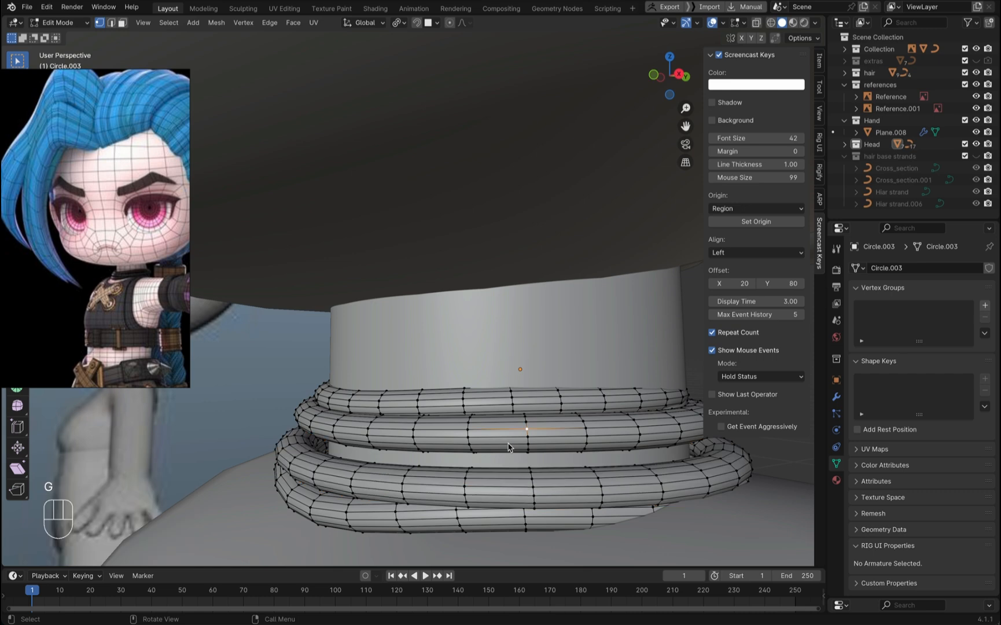
# Step: Select the linked geometry of the second collar ring from the top and lower it slightly along Z
pyautogui.press('l')
pyautogui.press('g')
pyautogui.press('z')
pyautogui.click(513, 459)
pyautogui.click(513, 459)
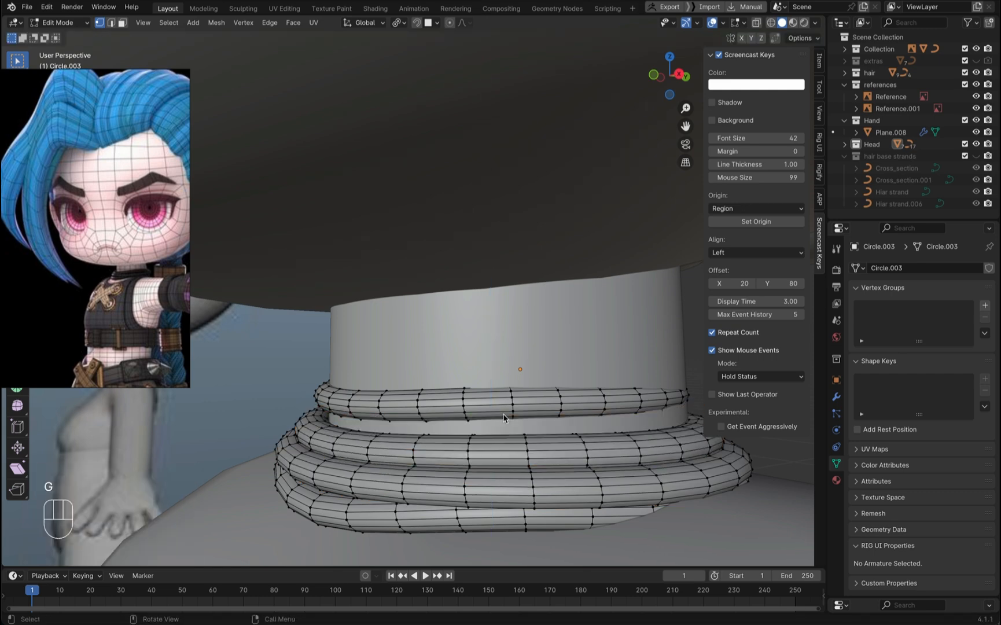
# Step: Lower the linked geometry of the topmost collar ring by about 0.0024 m along Z and return to Object Mode
pyautogui.press('l')
pyautogui.click(510, 408)
pyautogui.press('l')
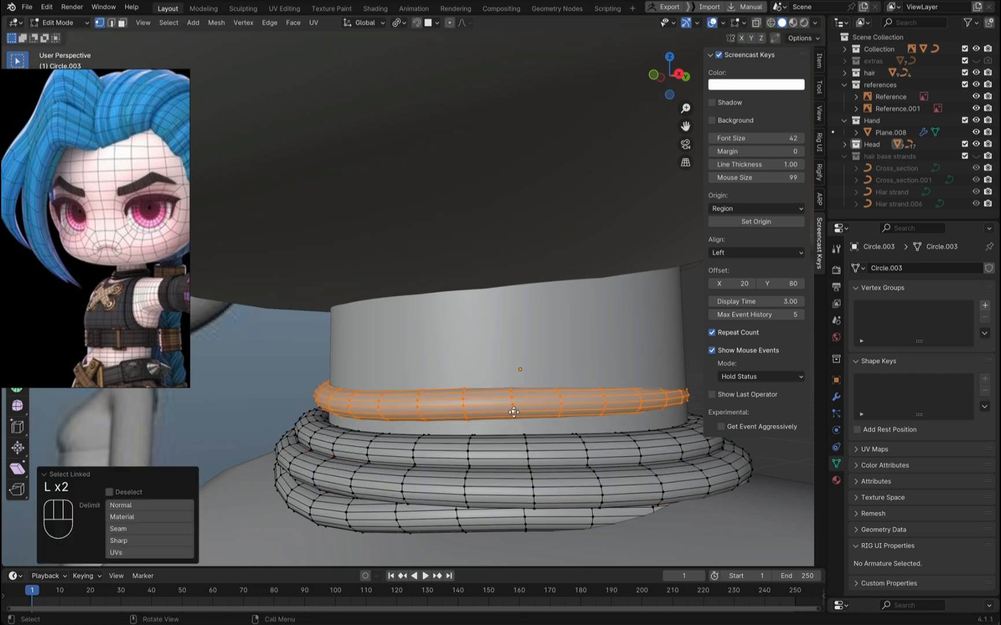
pyautogui.press('g')
pyautogui.click(512, 428)
pyautogui.hotkey('ctrl', 'Tab')
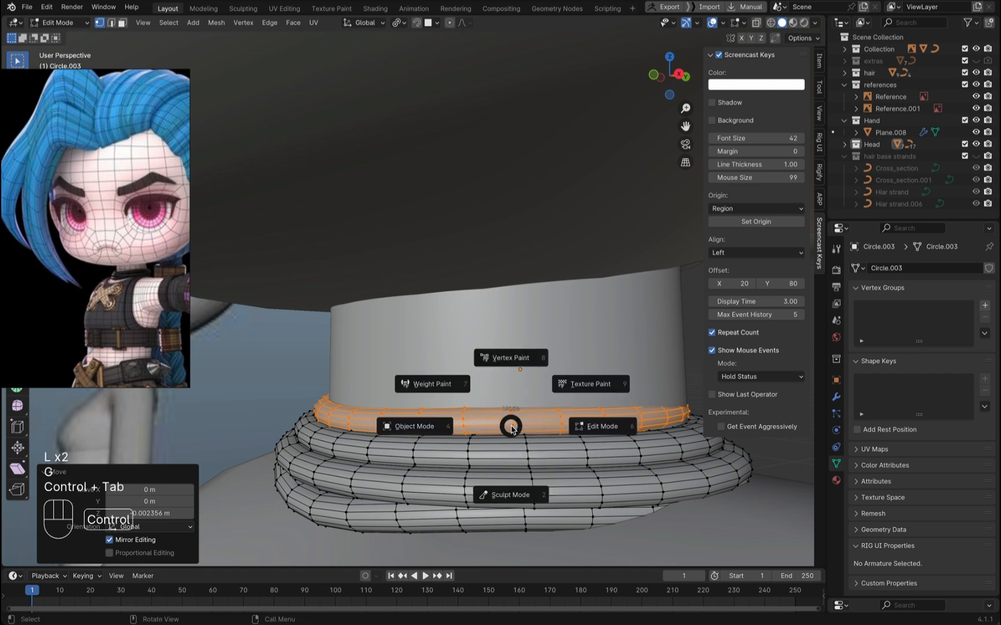
pyautogui.click(497, 415)
# Step: Scale the whole collar up to about 1.02 and raise it about 0.0022 m along Z
pyautogui.press('KP_1')
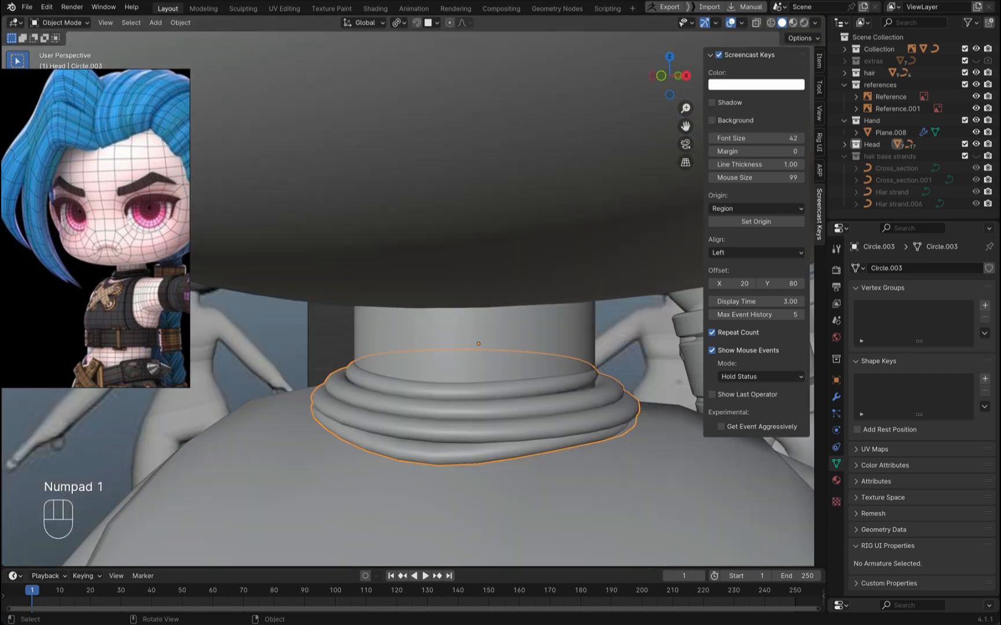
pyautogui.scroll(-6, 528, 343)
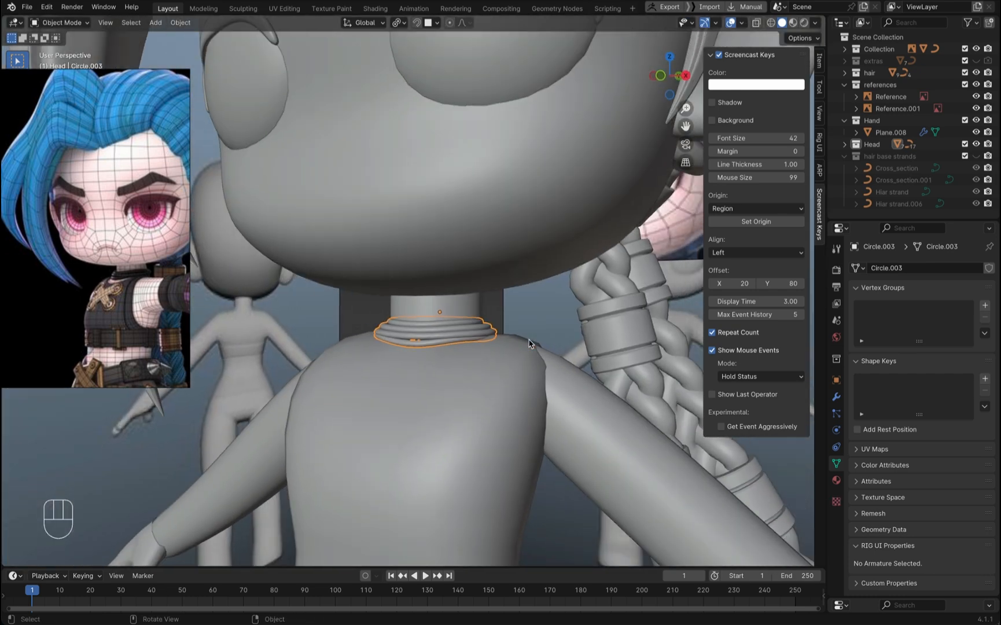
pyautogui.moveTo(529, 343); pyautogui.dragTo(529, 341, button='middle')
pyautogui.scroll(-4, 529, 343)
pyautogui.scroll(2, 526, 344)
pyautogui.press('s')
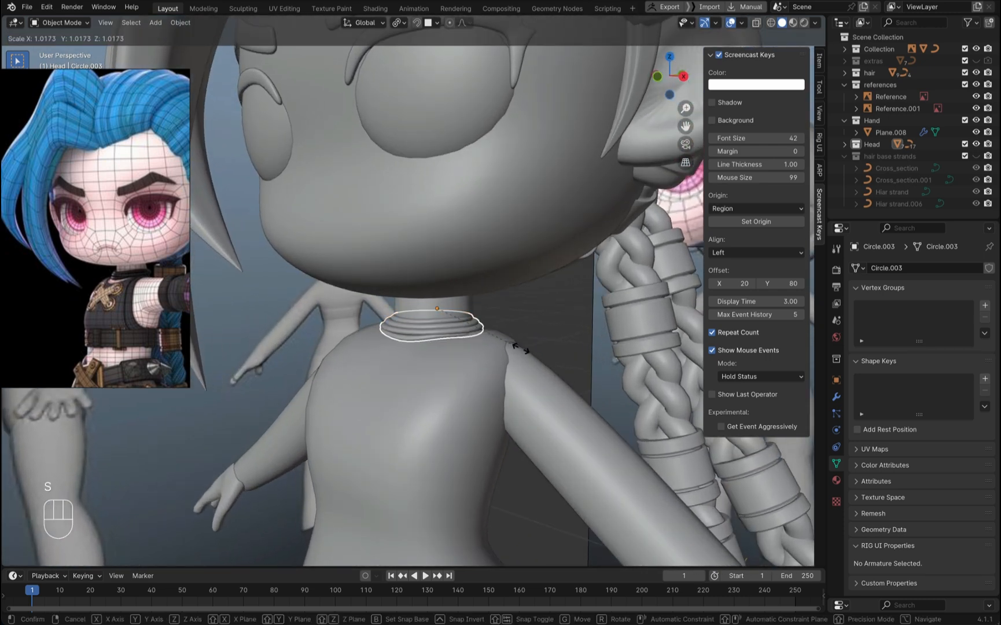
pyautogui.click(521, 348)
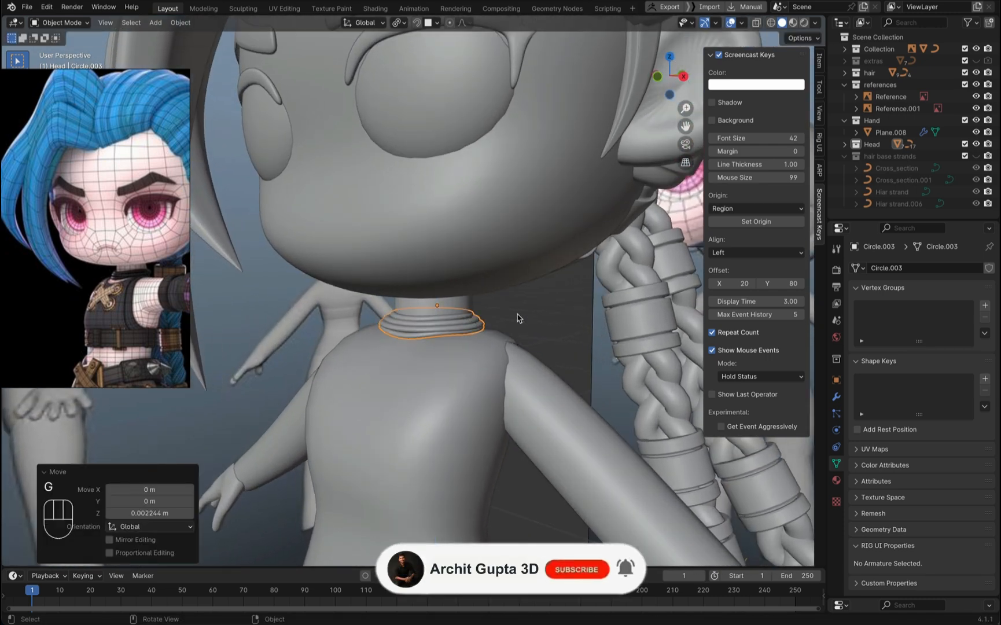
# Step: Lower the whole collar by about 0.0014 m along Z and deselect it
pyautogui.moveTo(521, 319); pyautogui.dragTo(516, 317, button='middle')
pyautogui.scroll(3, 517, 318)
pyautogui.click(495, 333)
pyautogui.press('g')
pyautogui.press('z')
pyautogui.click(474, 340)
pyautogui.scroll(-5, 471, 342)
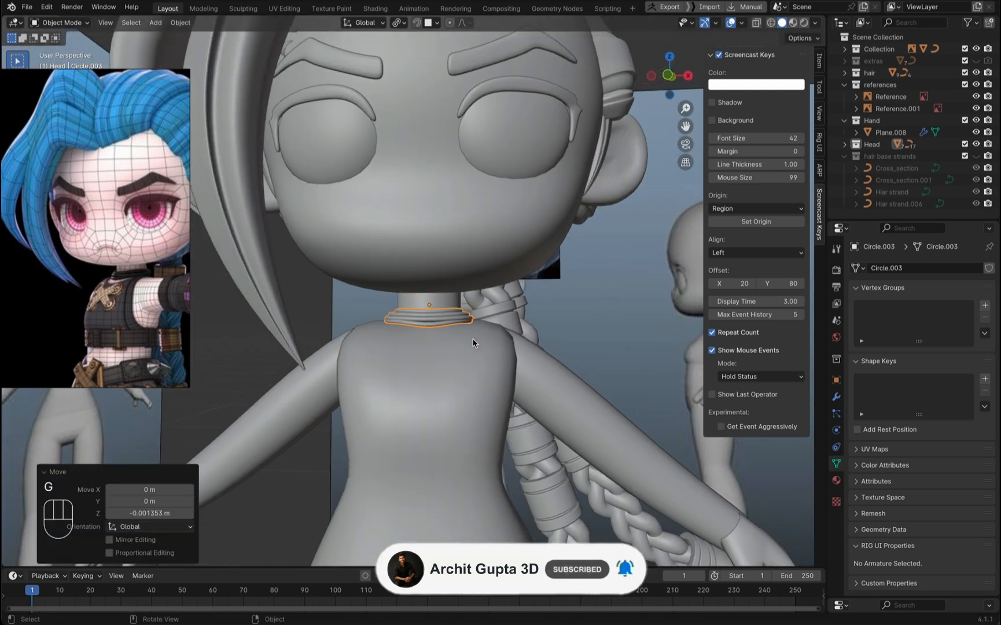
pyautogui.moveTo(472, 342); pyautogui.dragTo(452, 340, button='middle')
pyautogui.click(349, 320)
# Step: Open the collar mesh in Edit Mode and select the linked geometry of the second ring from the bottom
pyautogui.scroll(7, 350, 318)
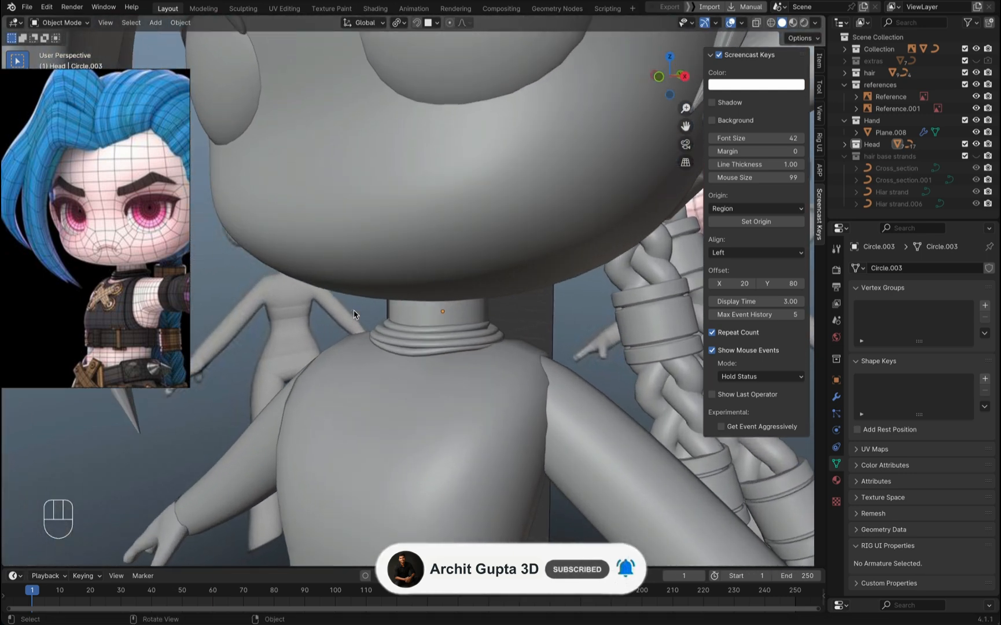
pyautogui.moveTo(354, 314); pyautogui.dragTo(414, 426, button='middle')
pyautogui.click(413, 426)
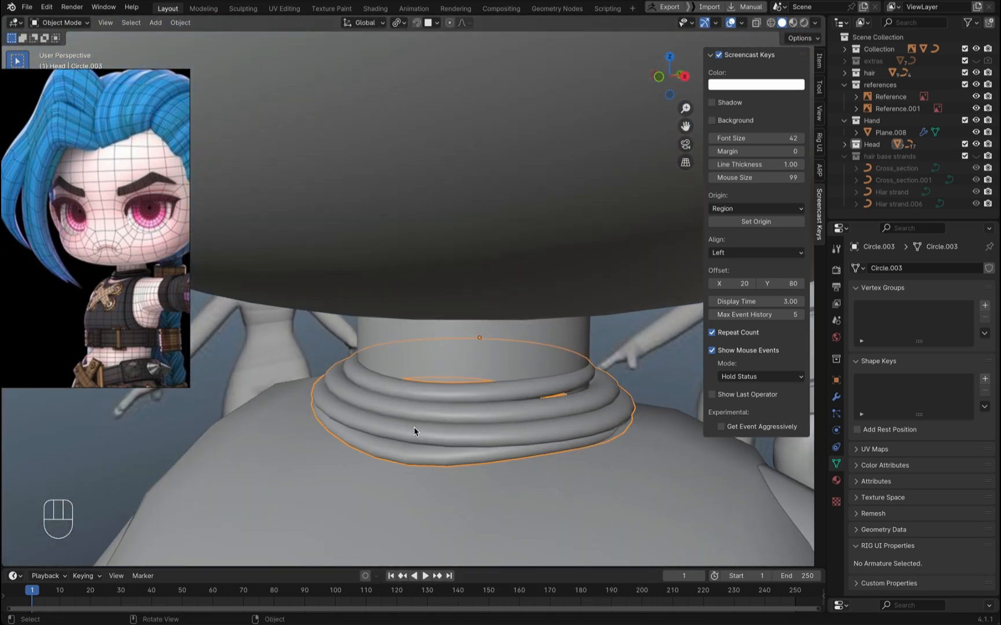
pyautogui.press('Tab')
pyautogui.scroll(3, 415, 440)
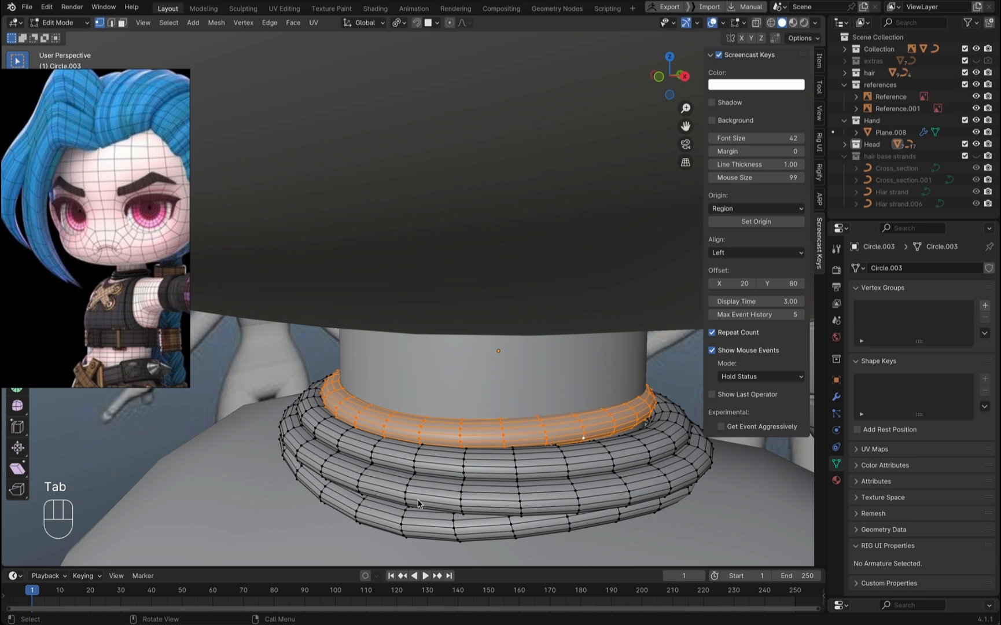
pyautogui.click(418, 503)
pyautogui.press('l')
pyautogui.moveTo(419, 503); pyautogui.dragTo(427, 480, button='middle')
pyautogui.scroll(1, 417, 503)
# Step: Try pulling the front of the collar rings down with the Grab brush in Sculpt Mode, and undo it
pyautogui.hotkey('ctrl', 'Tab')
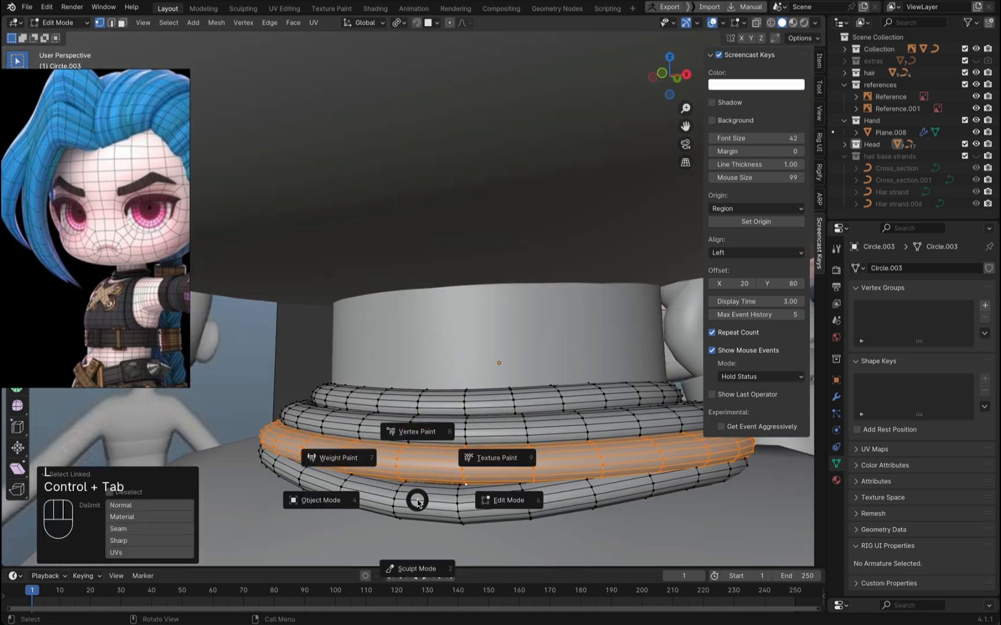
pyautogui.click(412, 565)
pyautogui.moveTo(446, 473); pyautogui.dragTo(446, 483)
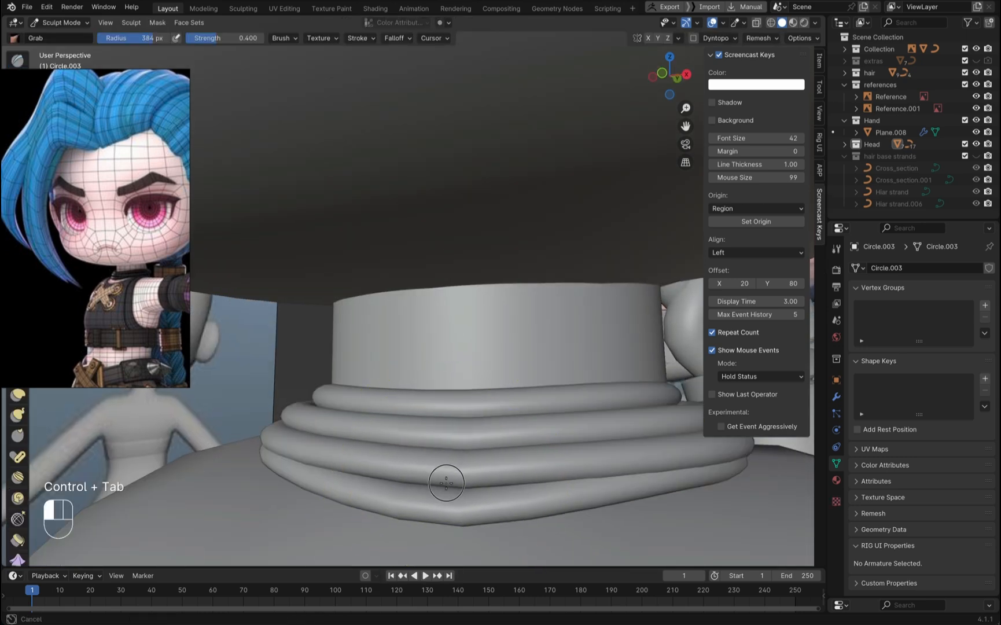
pyautogui.press('super+z')
pyautogui.press('super+z')
# Step: Isolate the selected ring, pull its front edge loop down about 0.0014 m with proportional editing, and reveal the other rings
pyautogui.hotkey('shift', 'h')
pyautogui.click(458, 430)
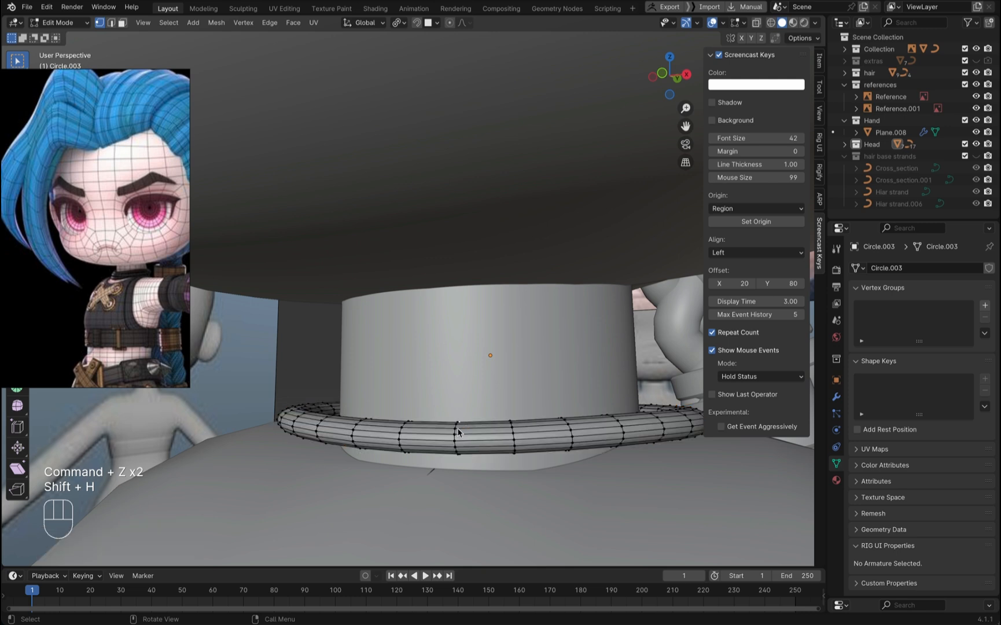
pyautogui.moveTo(464, 472); pyautogui.dragTo(464, 471)
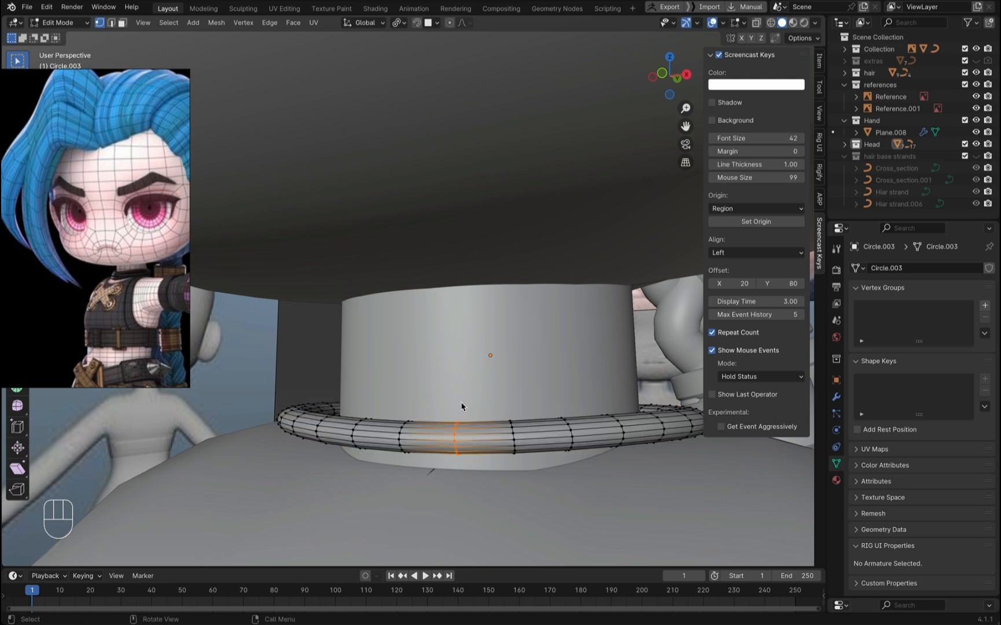
pyautogui.press('g')
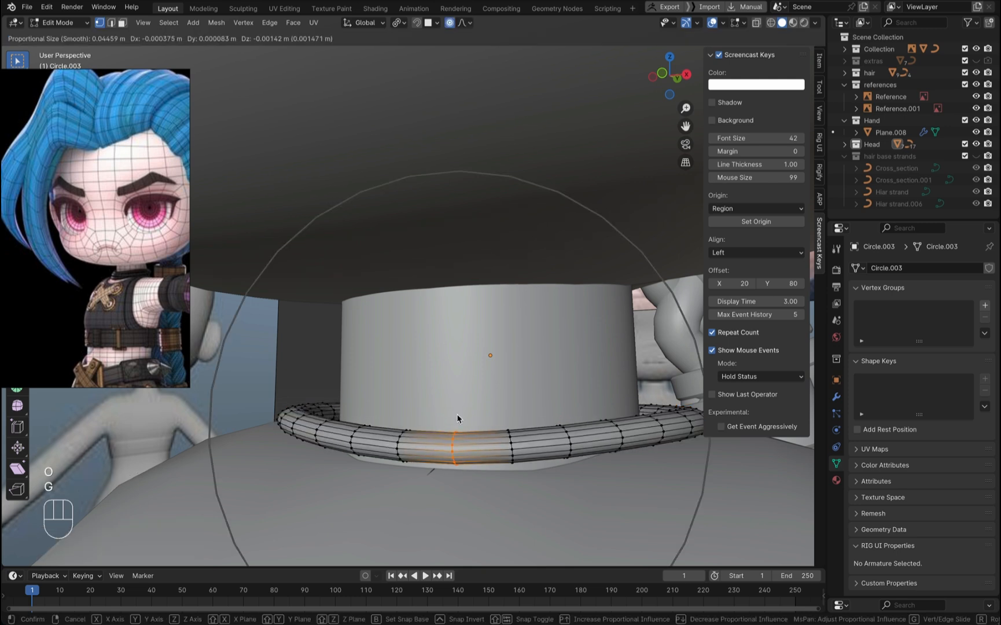
pyautogui.click(457, 415)
pyautogui.hotkey('alt', 'h')
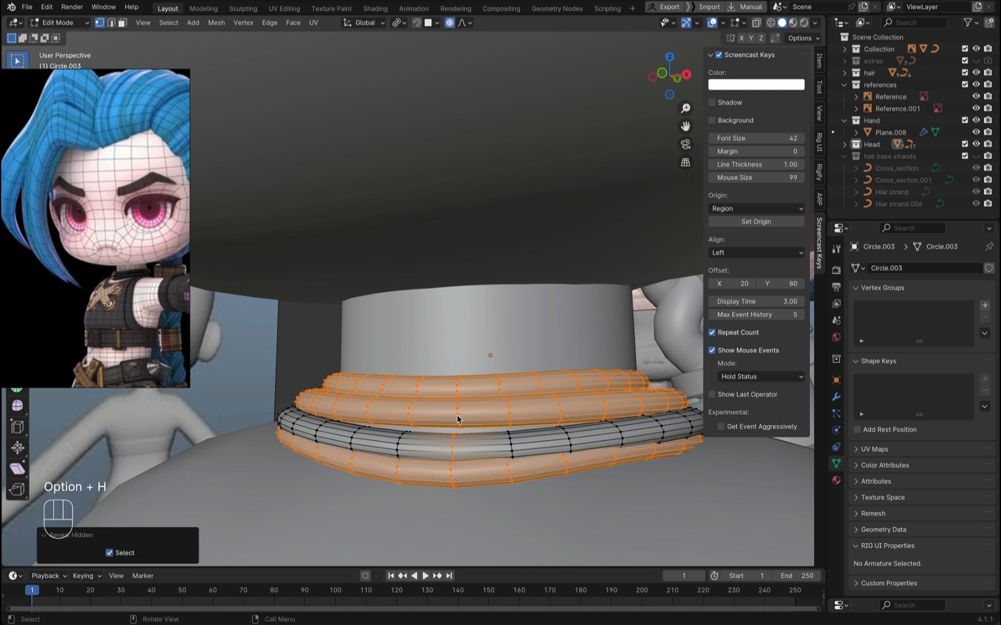
# Step: Isolate the second ring from the top, pull its front down about 0.0018 m with proportional editing, and reveal the other rings
pyautogui.hotkey('alt', 'a')
pyautogui.press('l')
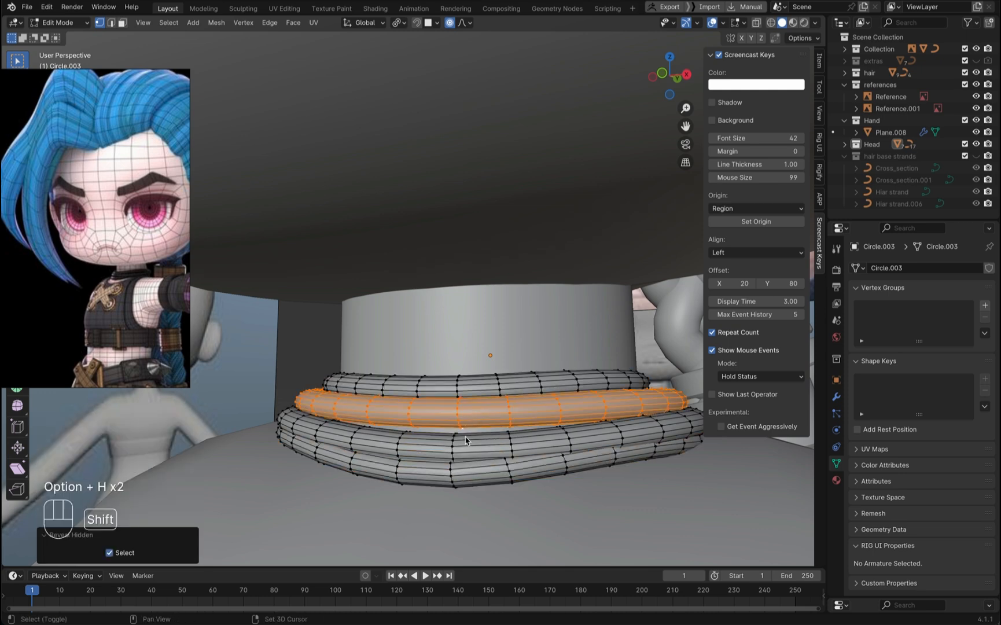
pyautogui.hotkey('shift', 'h')
pyautogui.press('g')
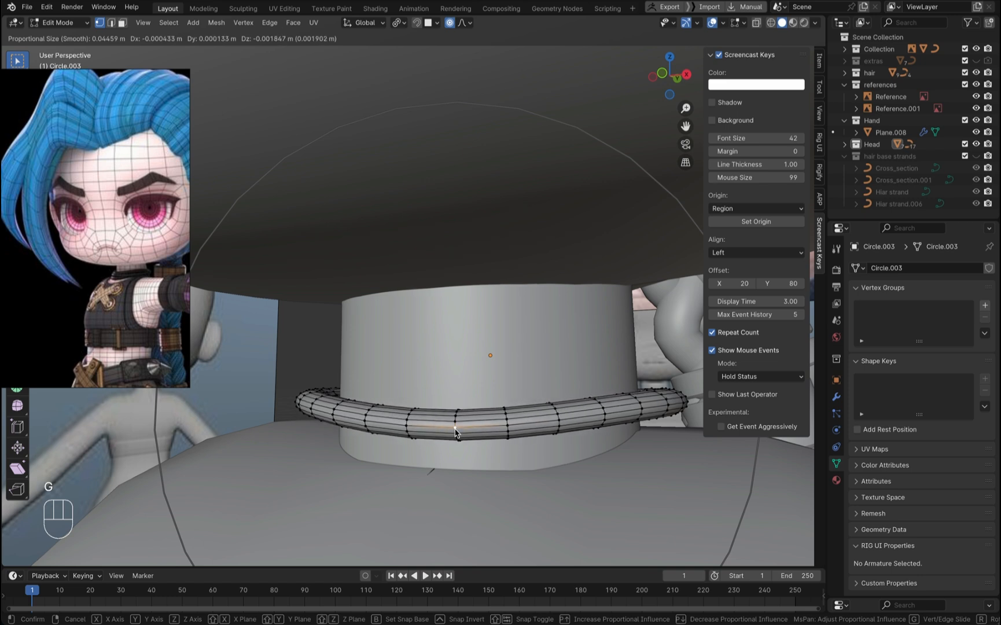
pyautogui.click(453, 430)
pyautogui.hotkey('alt', 'h')
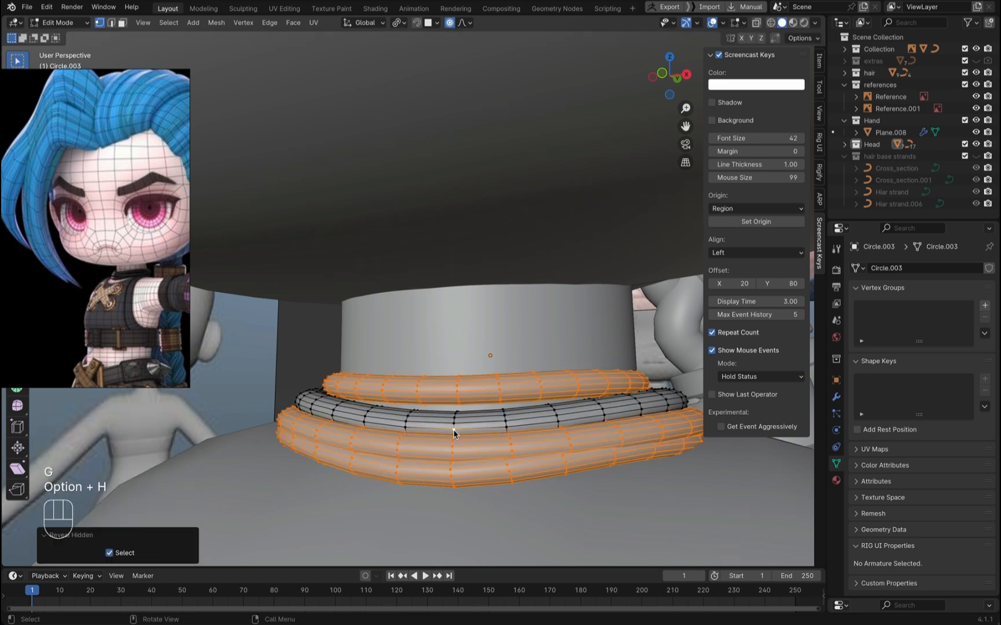
# Step: With proportional editing off, lower the topmost collar ring about 0.0011 m along Z and return to Object Mode
pyautogui.click(470, 399)
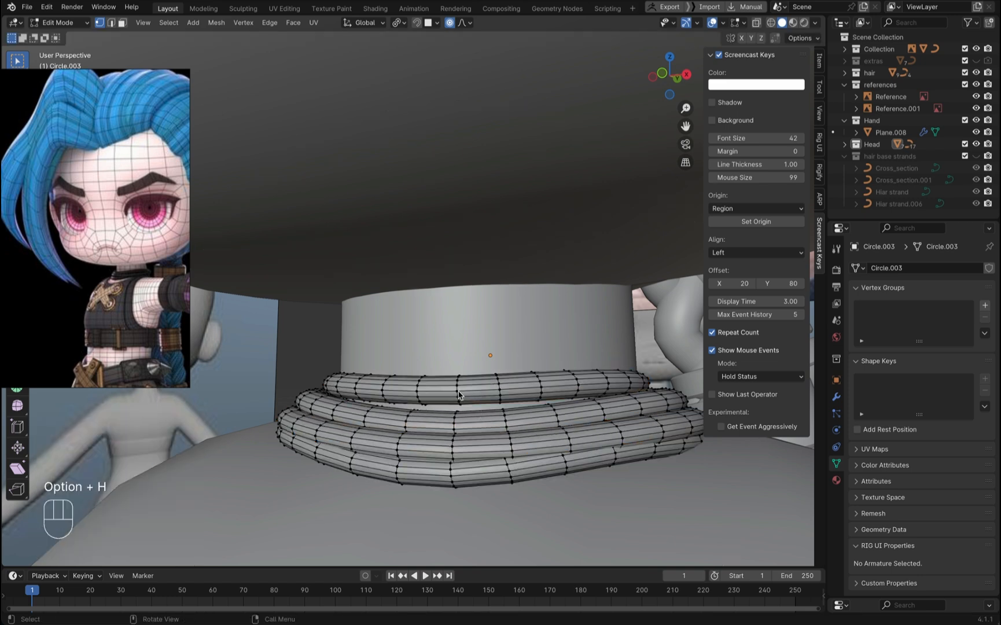
pyautogui.press('l')
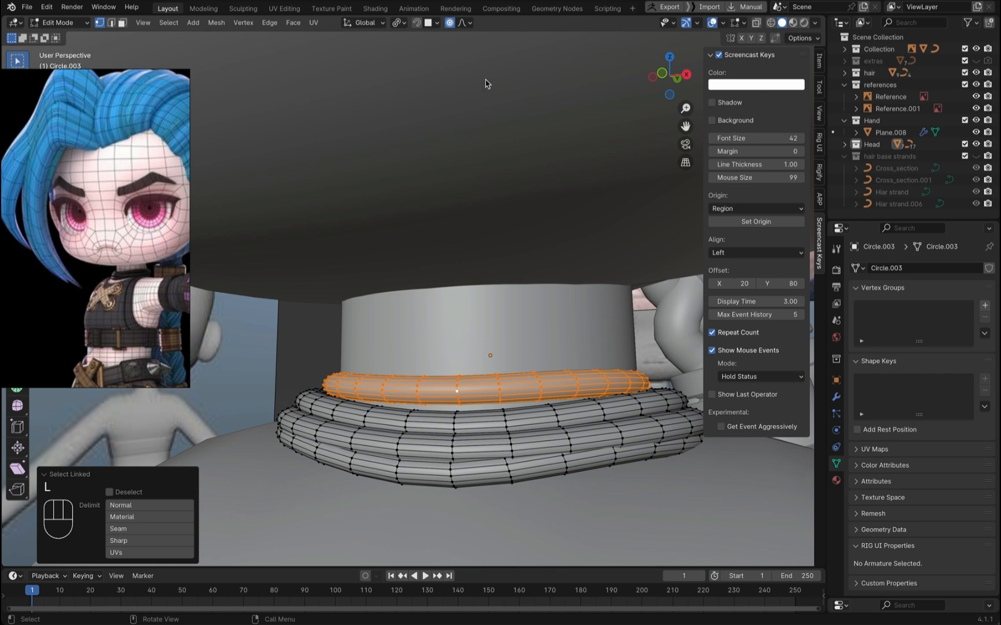
pyautogui.click(450, 22)
pyautogui.press('g')
pyautogui.press('z')
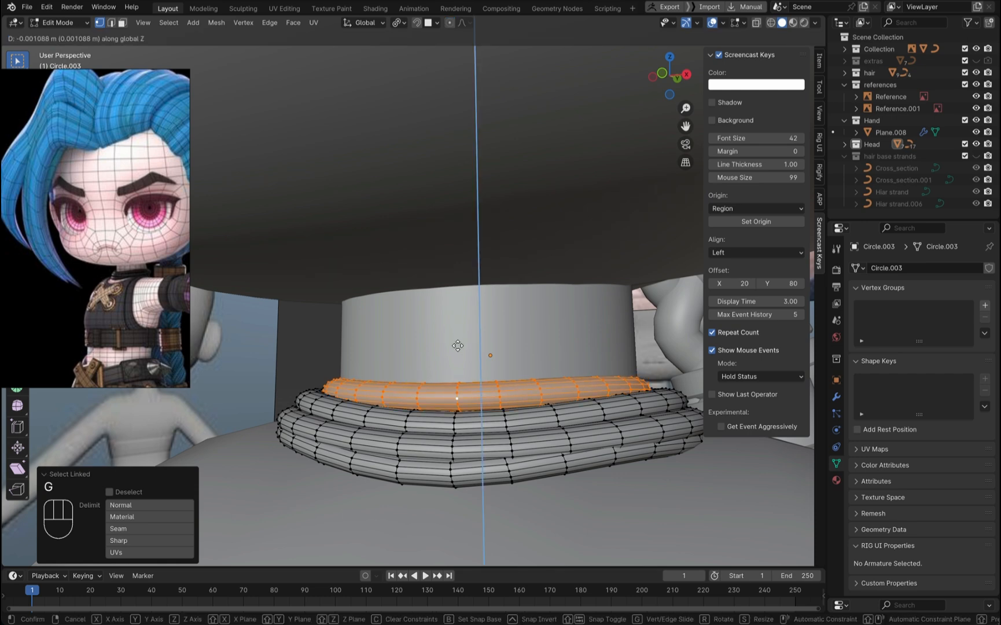
pyautogui.click(457, 345)
pyautogui.hotkey('ctrl', 'Tab')
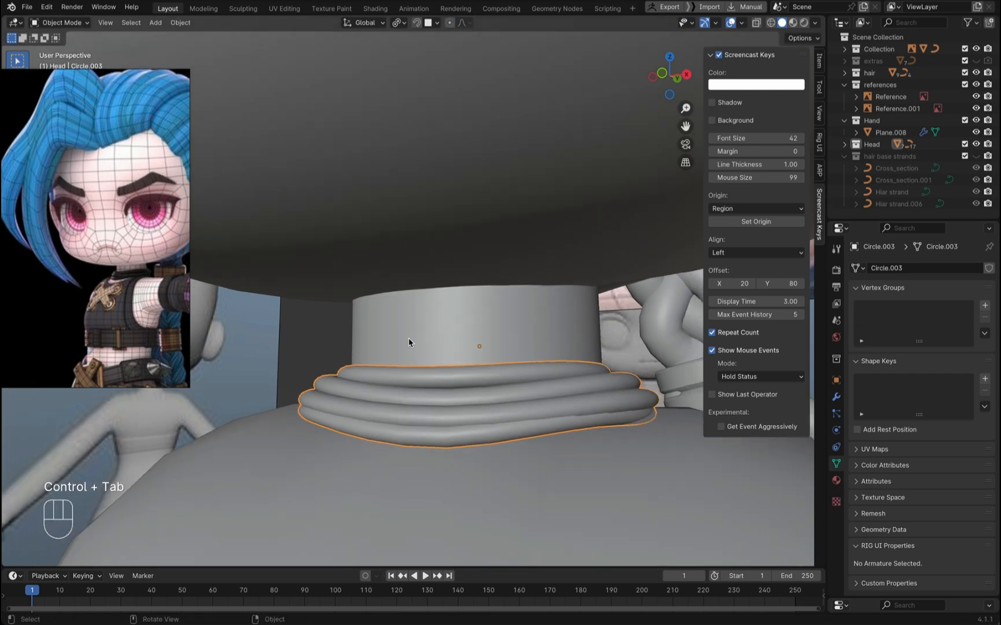
pyautogui.scroll(-6, 408, 342)
pyautogui.scroll(-8, 408, 341)
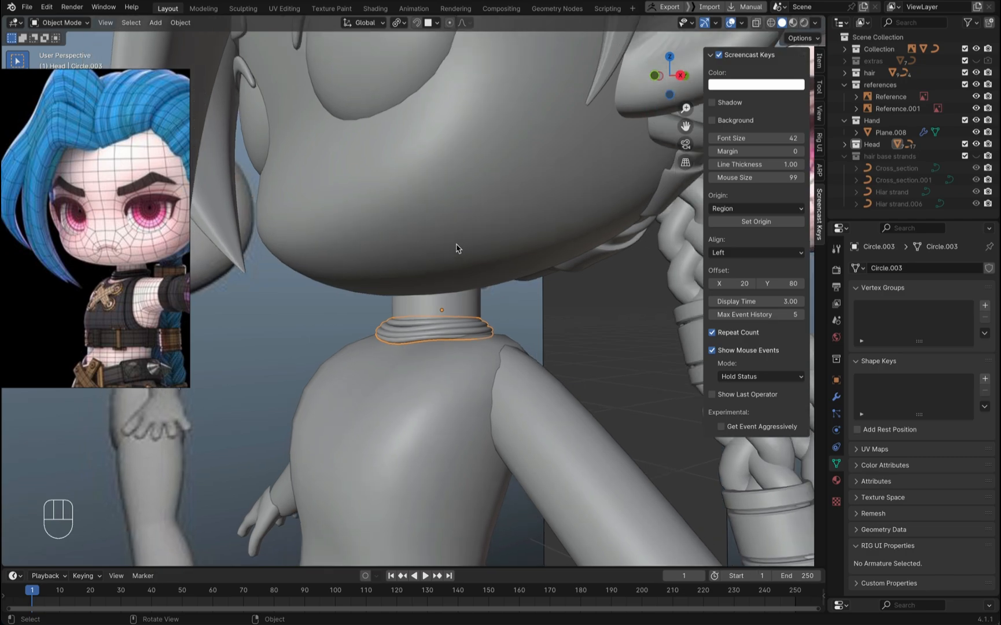
pyautogui.scroll(-3, 456, 248)
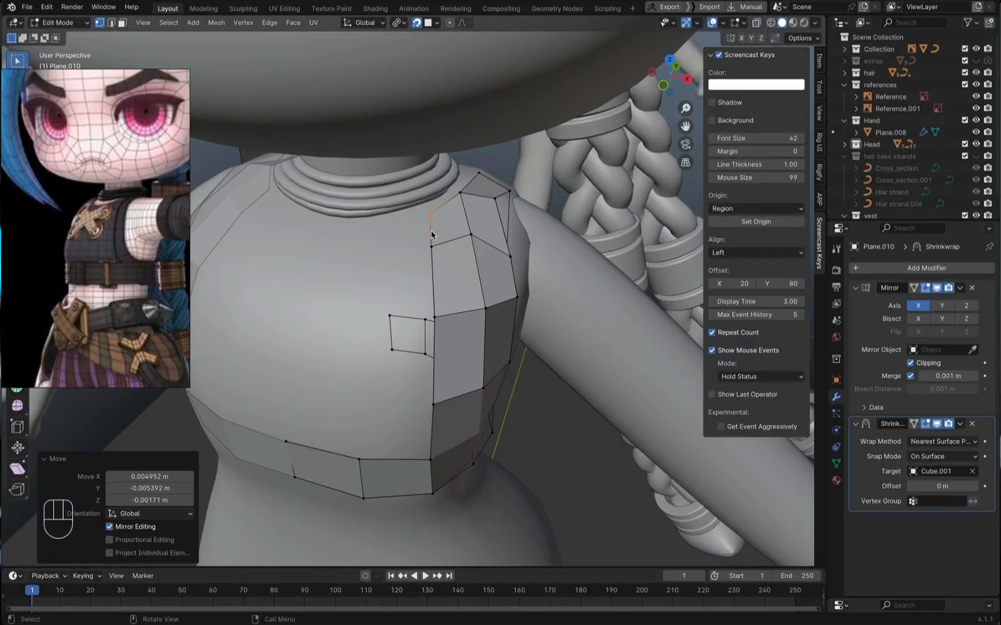
pyautogui.keyDown('shift'); pyautogui.moveTo(931, 503); pyautogui.dragTo(941, 506); pyautogui.keyUp('shift')
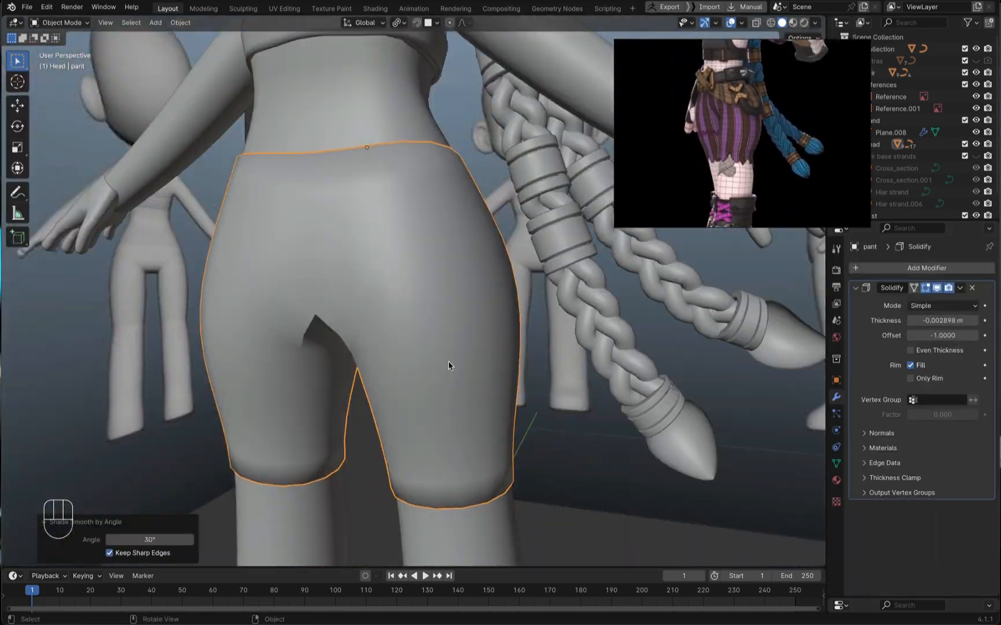